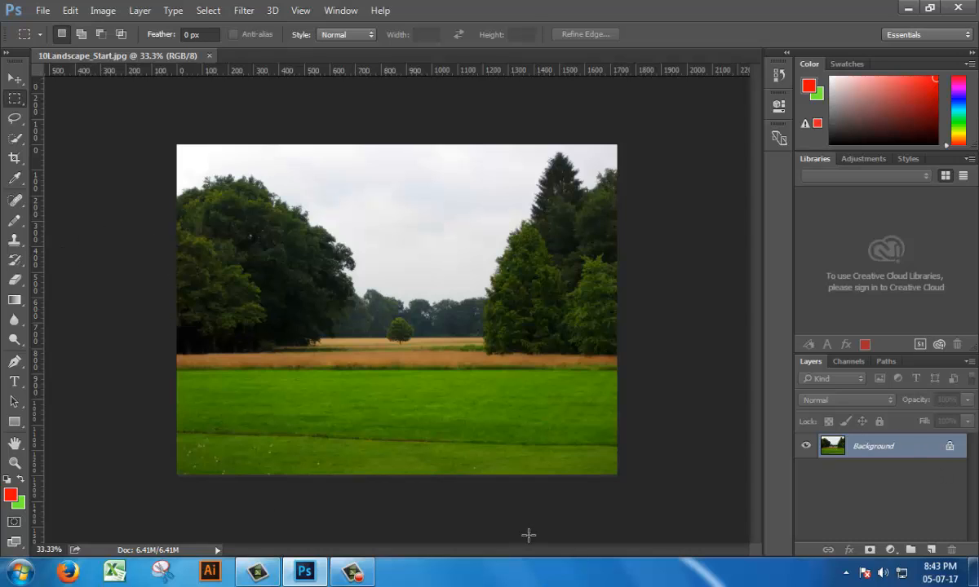
Activate the Color Replacement Tool and move the toolbox fully into view.
mouse_move(305, 571)
left_click(16, 220)
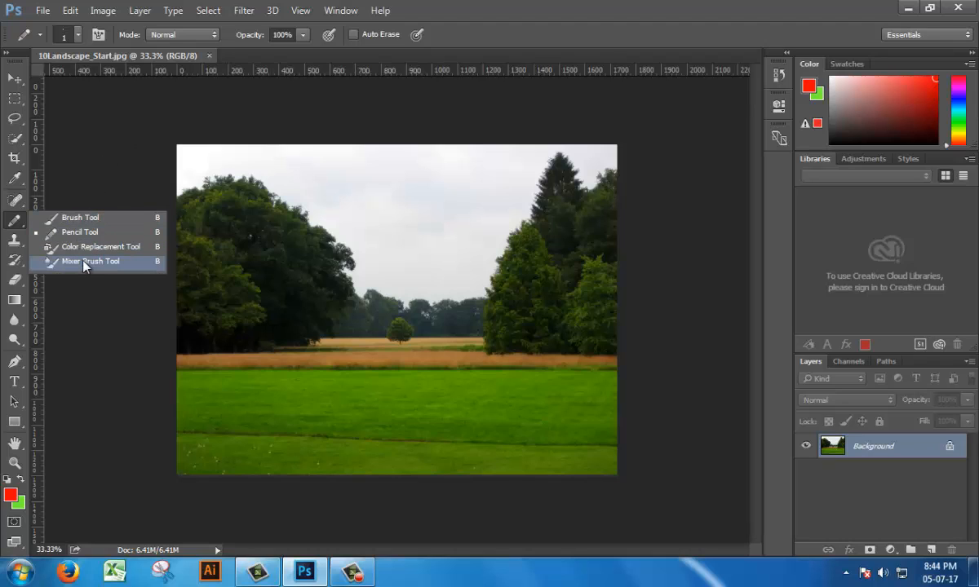
left_click(90, 246)
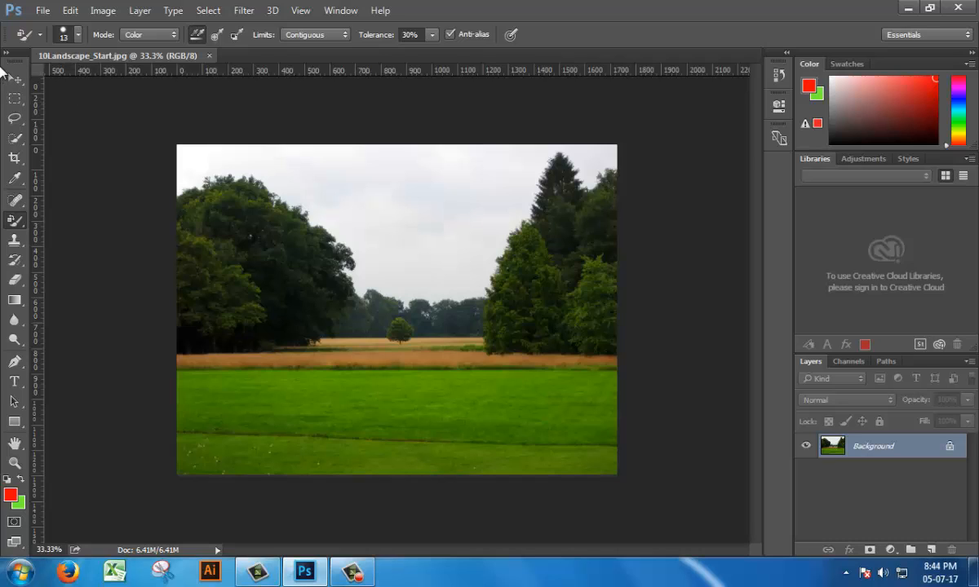
left_click_drag(2, 69, 5, 65)
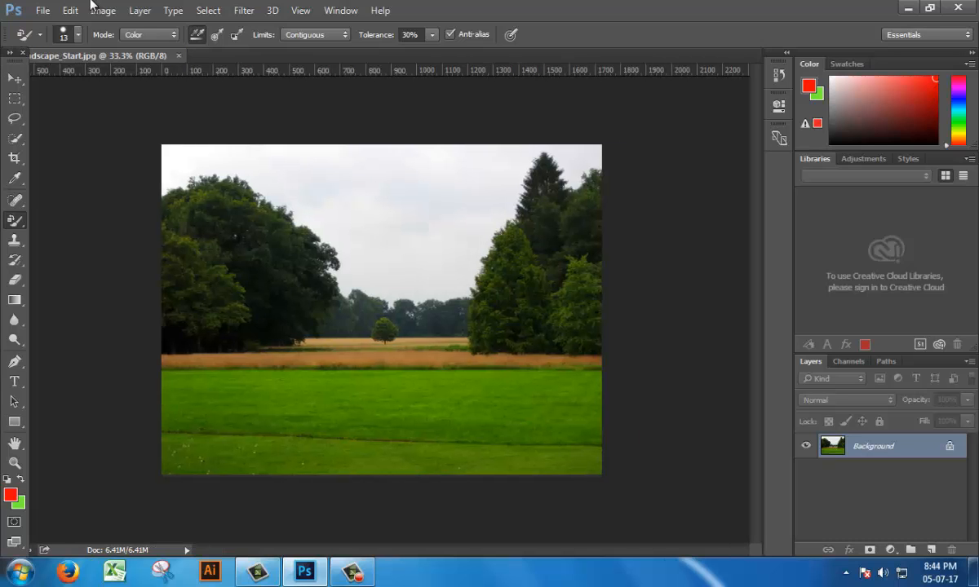
Display the brush settings and unlock the Background layer into a regular layer.
left_click(352, 13)
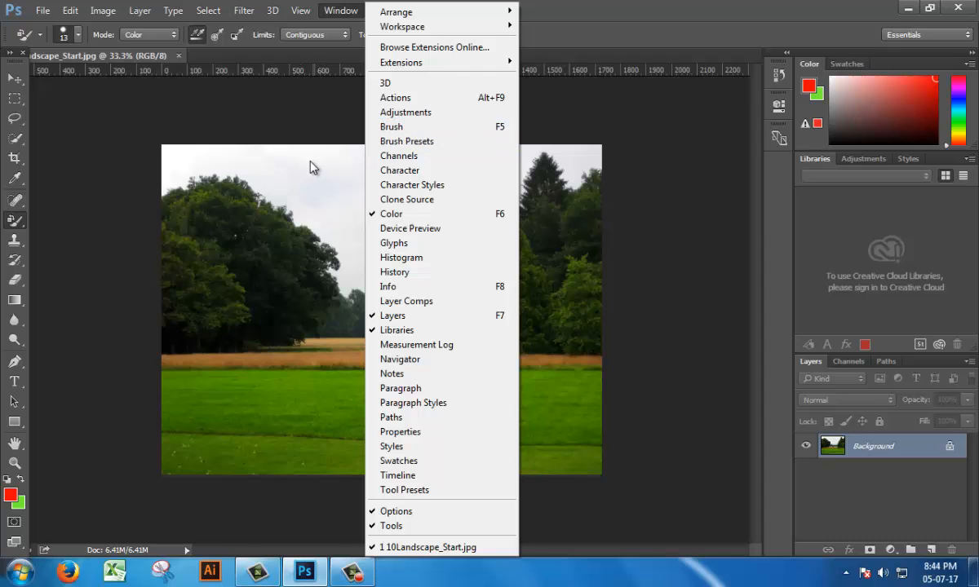
left_click(84, 8)
left_click(67, 139)
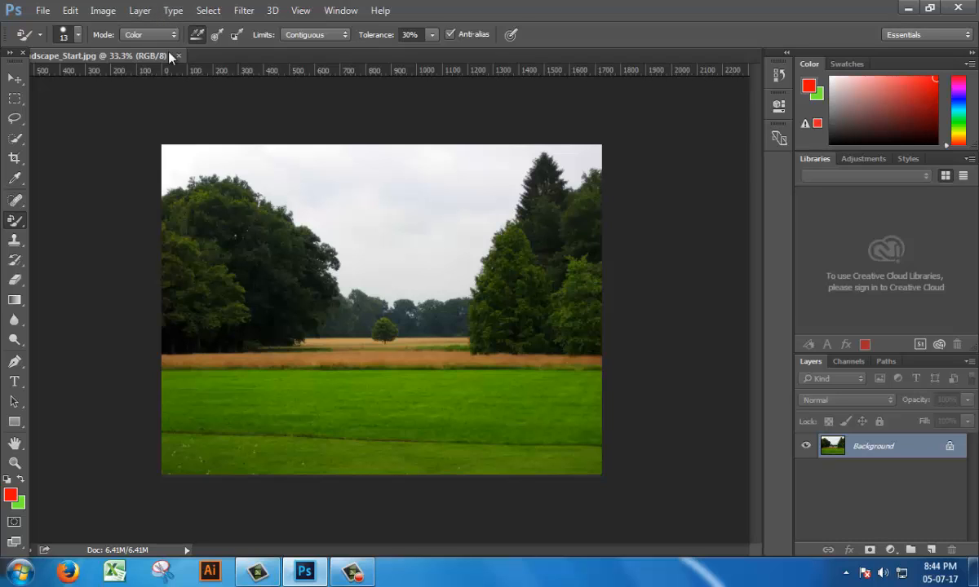
key("F5")
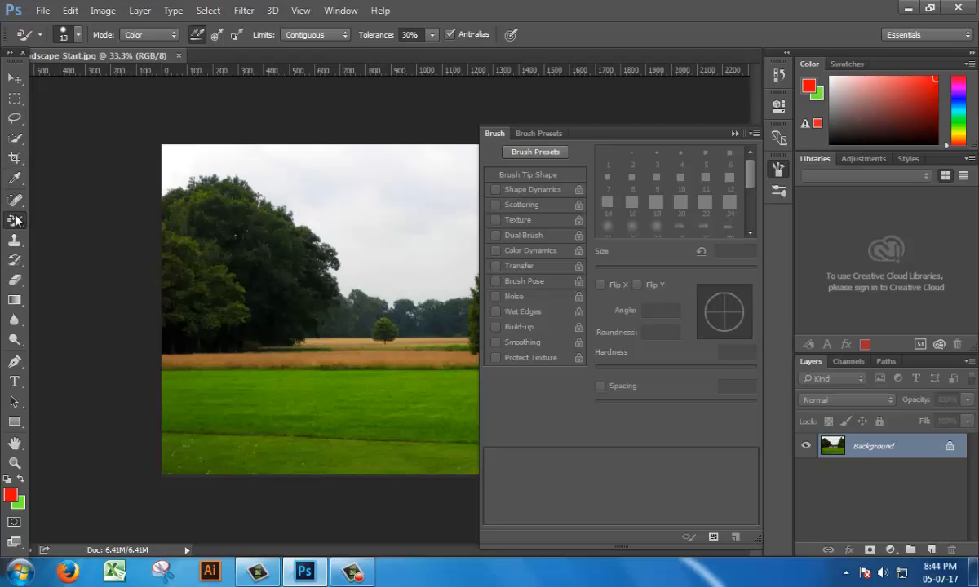
left_click(950, 446)
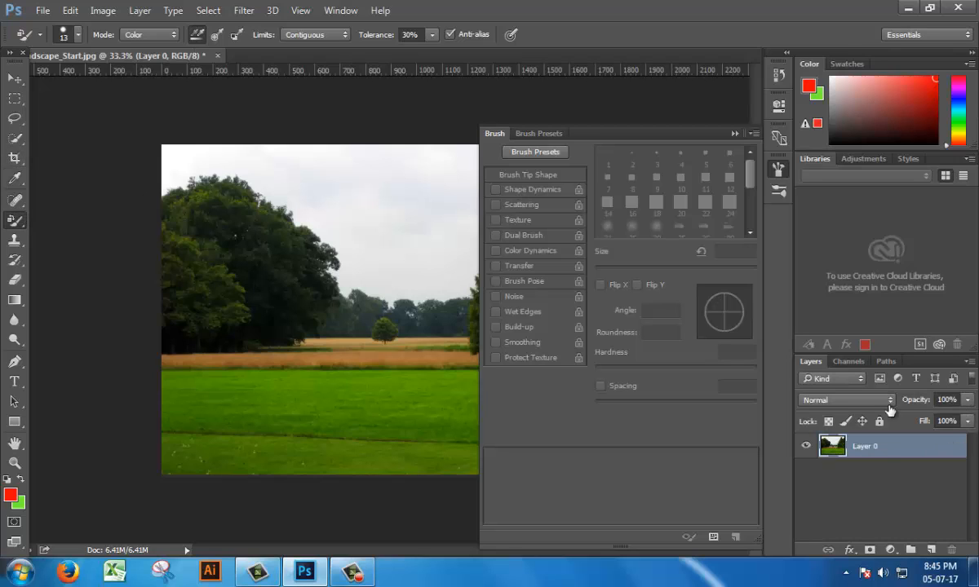
Reduce the Color Replacement brush size to 4 px and collapse the detailed brush settings.
left_click(528, 134)
left_click(495, 133)
left_click(64, 35)
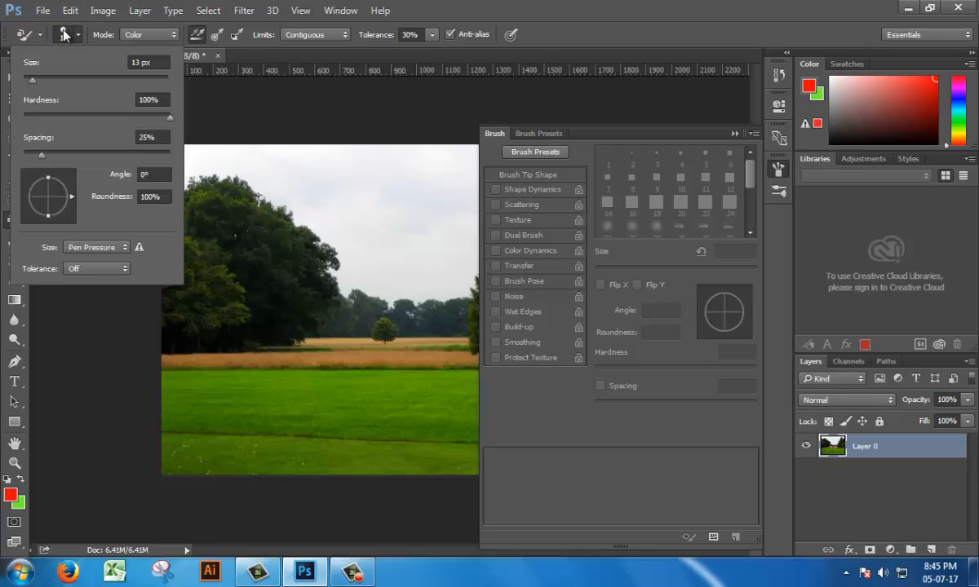
left_click_drag(75, 79, 31, 80)
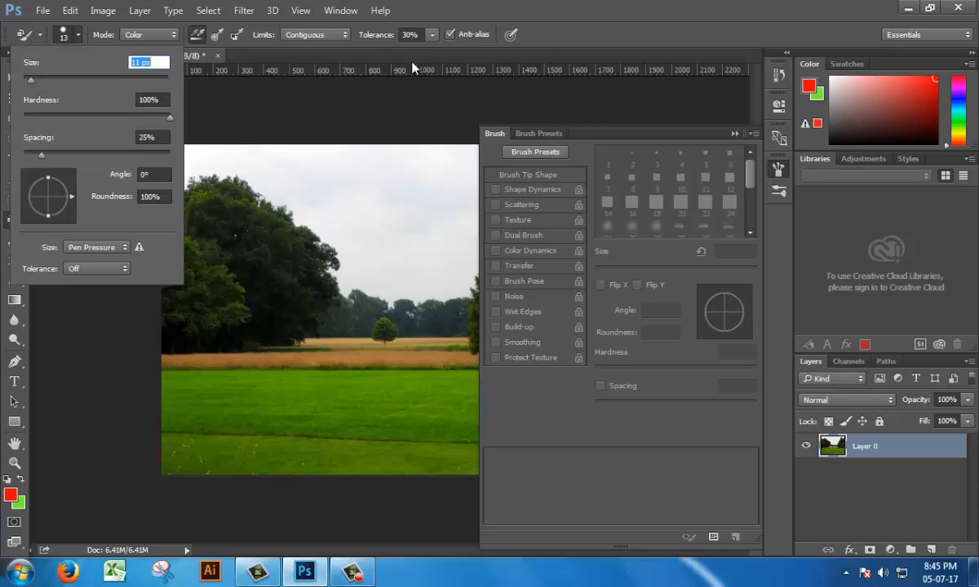
left_click(527, 148)
left_click(539, 133)
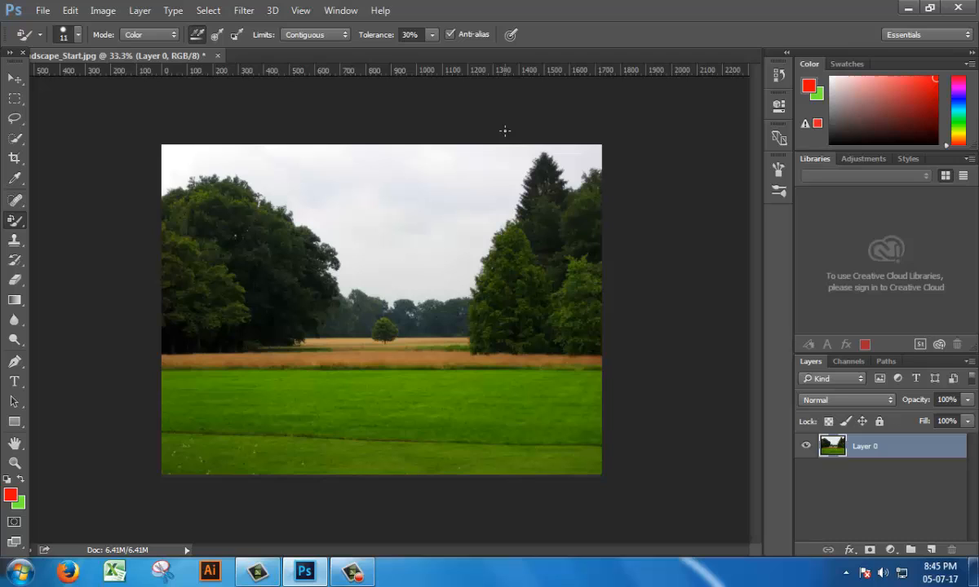
left_click(73, 32)
left_click_drag(33, 76, 24, 75)
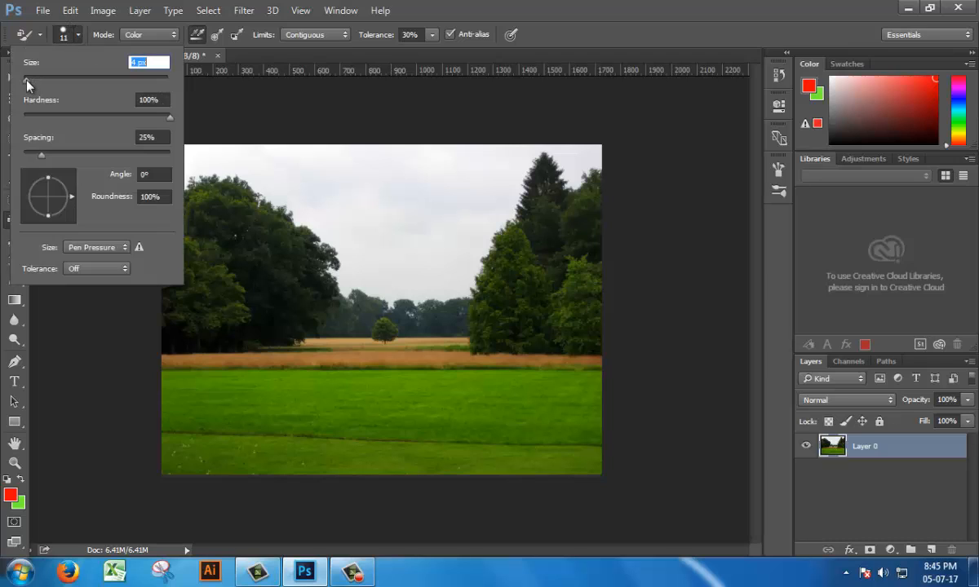
left_click(604, 6)
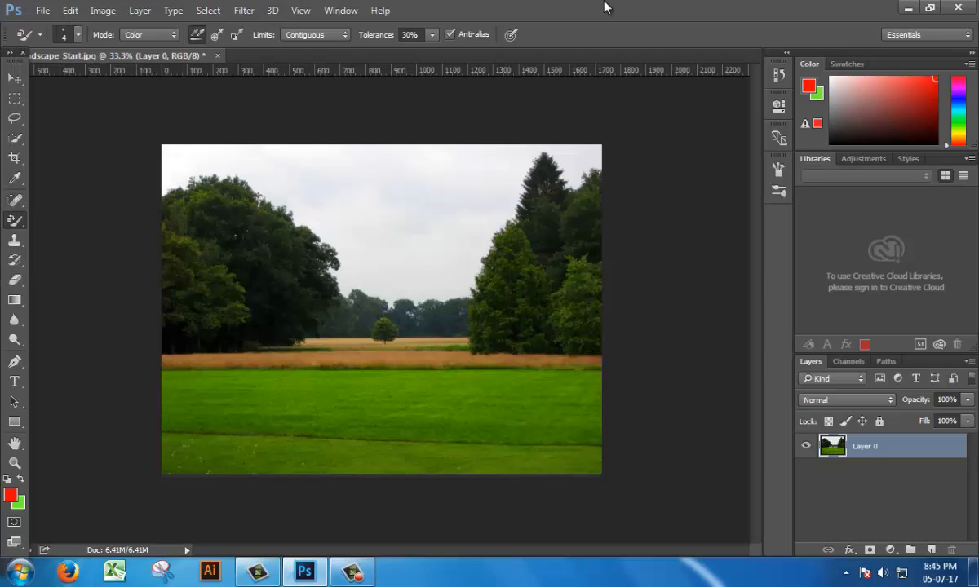
Keep the Color Replacement mode at Color and switch to the Mixer Brush Tool.
left_click(141, 36)
left_click(137, 67)
right_click(14, 220)
left_click(81, 250)
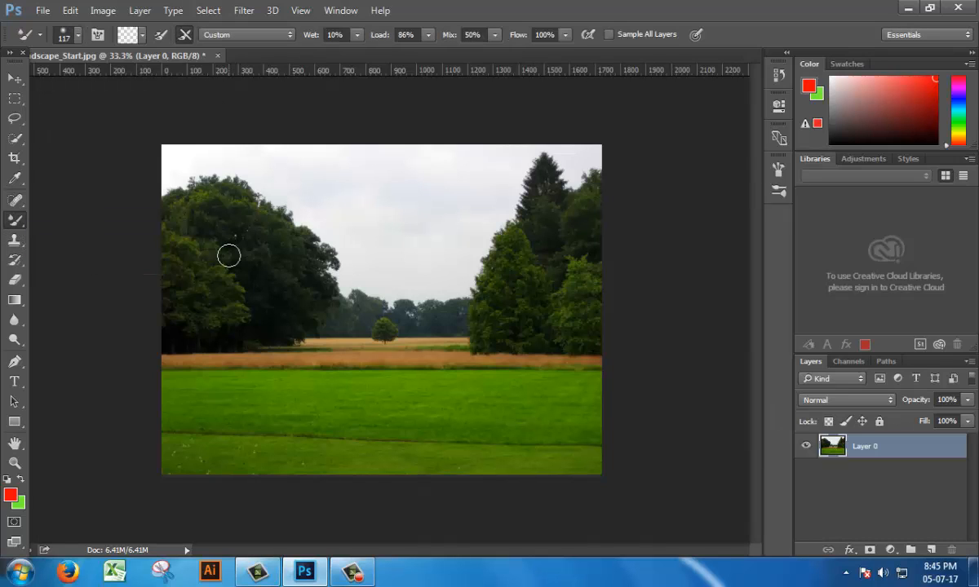
Reopen the brush settings and choose the 35 px Round Angle bristle tip for the Mixer Brush.
key("F5")
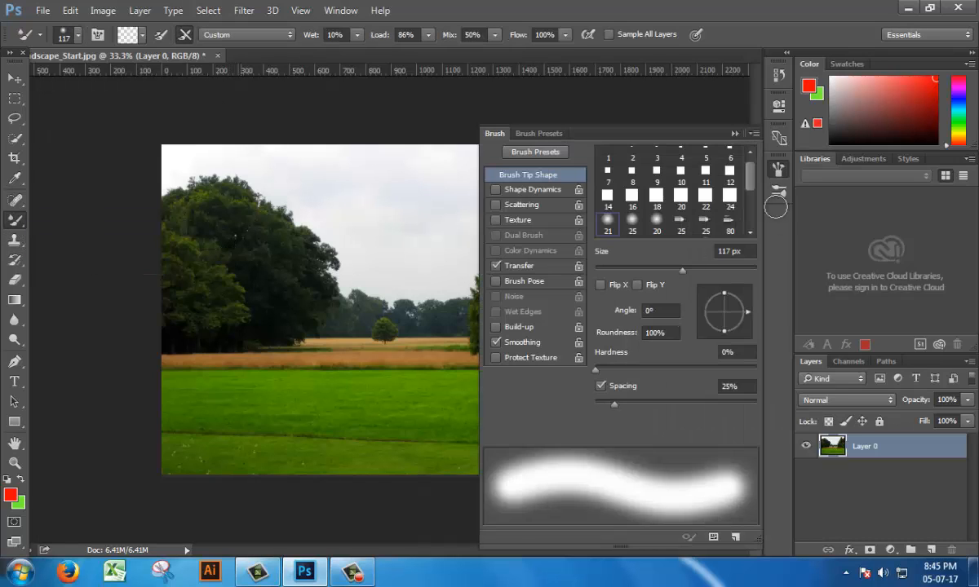
scroll(757, 204, "down", 4)
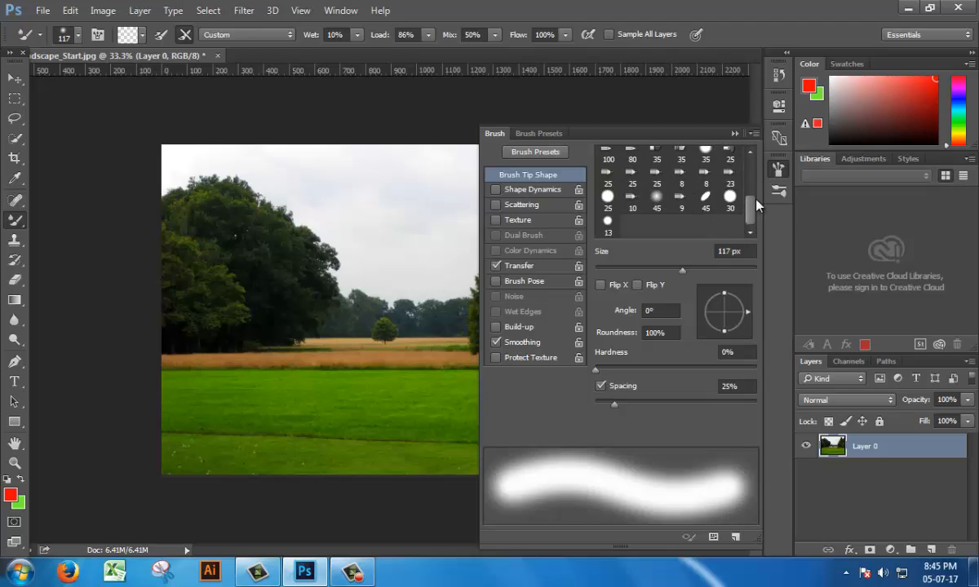
mouse_move(756, 200)
left_mouse_down()
mouse_move(749, 168)
mouse_move(745, 212)
mouse_move(742, 186)
mouse_move(755, 204)
left_mouse_up()
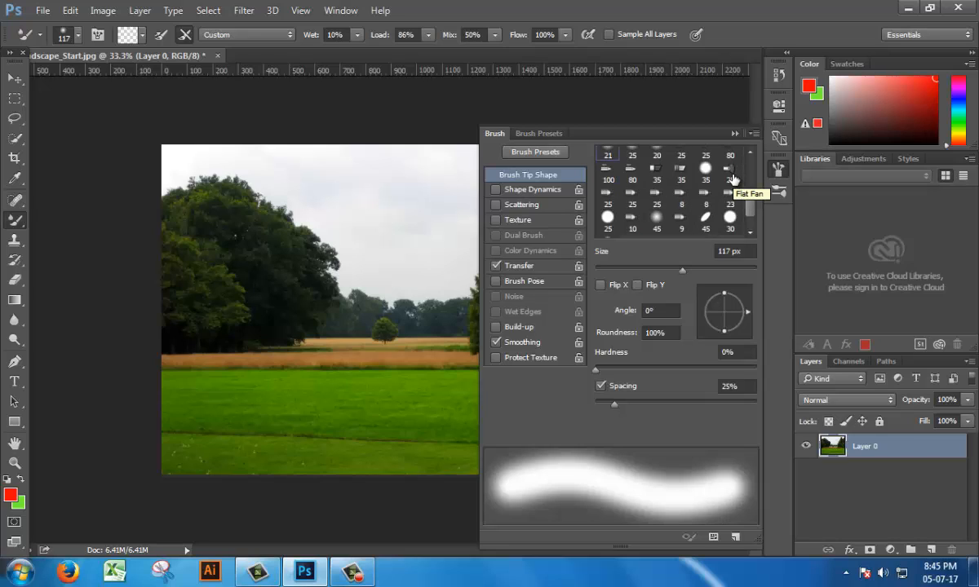
left_click(751, 232)
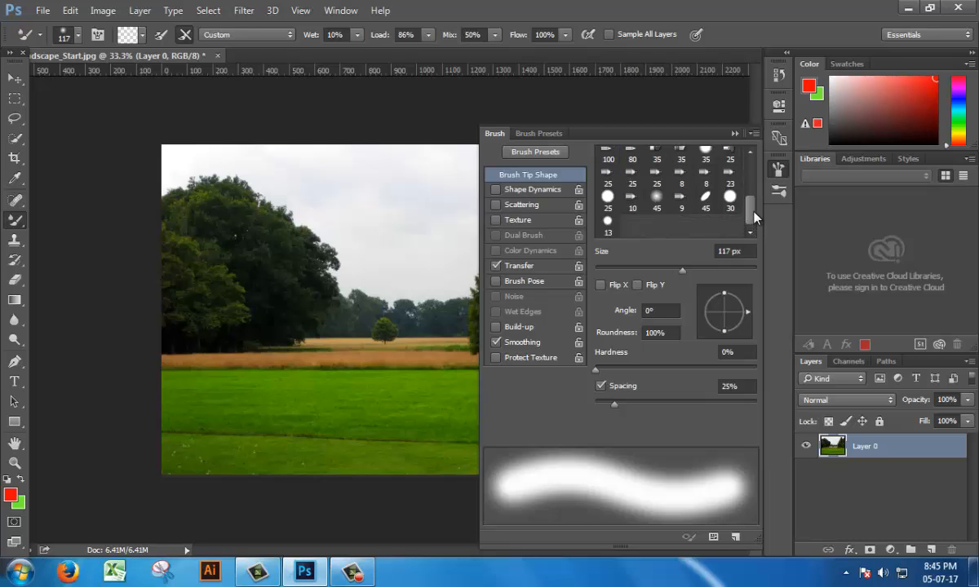
mouse_move(751, 207)
left_mouse_down()
mouse_move(750, 179)
mouse_move(751, 222)
mouse_move(752, 204)
left_mouse_up()
left_click(682, 183)
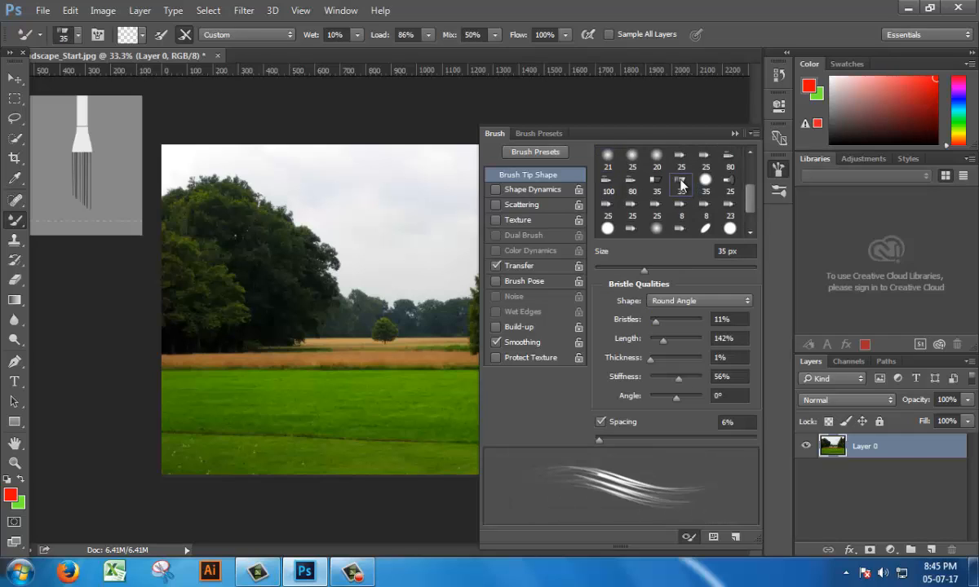
Change the bristle shape to Round Fan and set the brush size to 33 px.
left_click(709, 301)
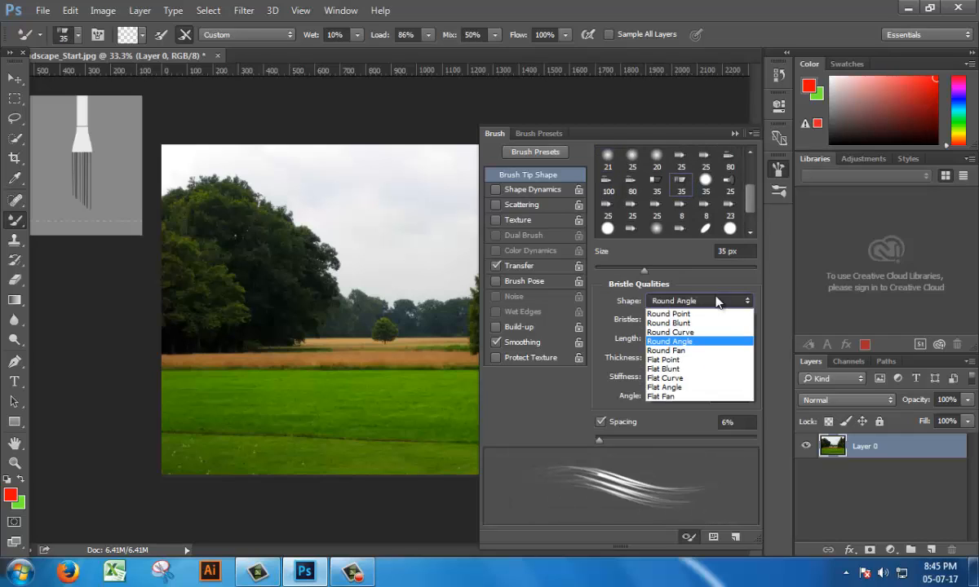
left_click(698, 351)
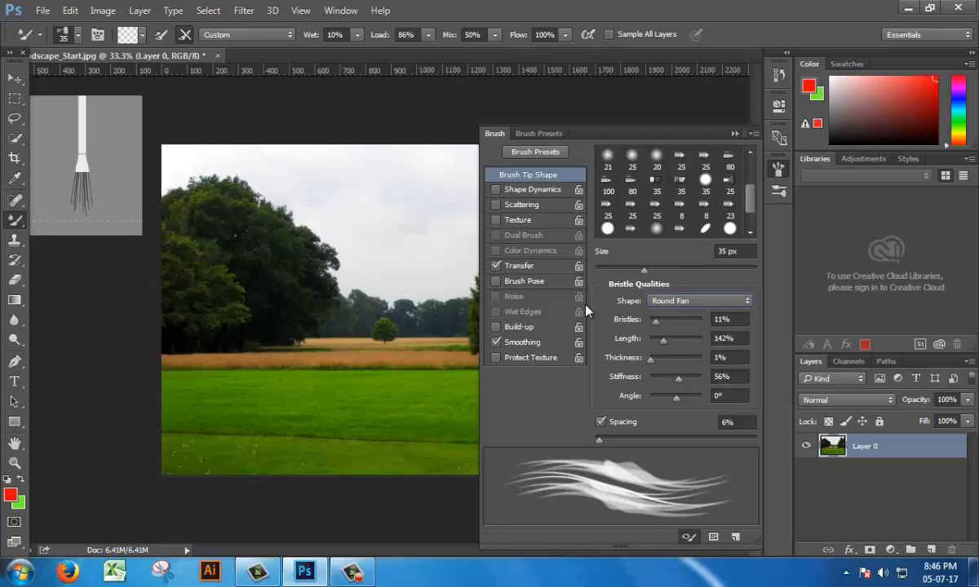
mouse_move(645, 270)
left_mouse_down()
mouse_move(633, 270)
mouse_move(702, 272)
mouse_move(585, 249)
mouse_move(661, 251)
mouse_move(624, 251)
left_mouse_up()
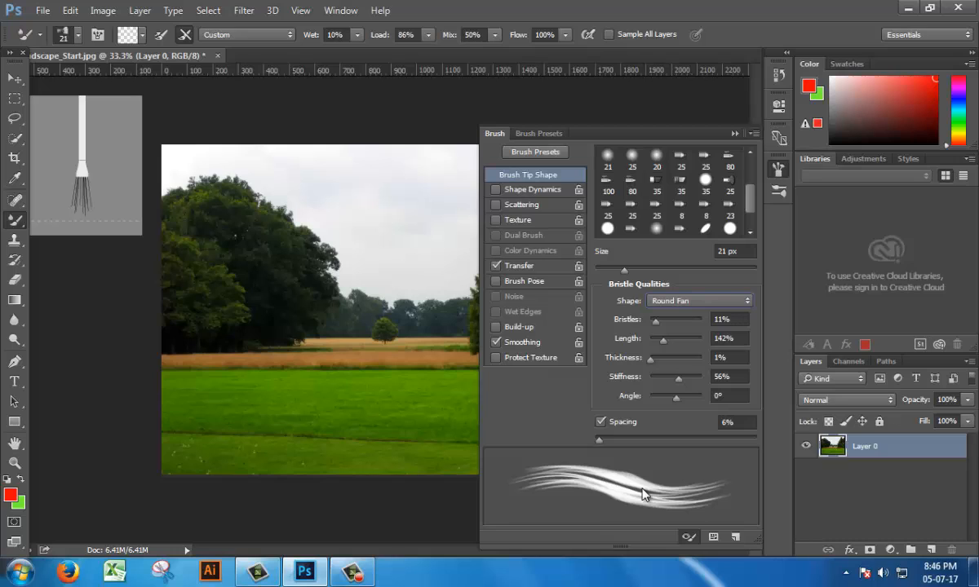
left_click_drag(625, 274, 642, 270)
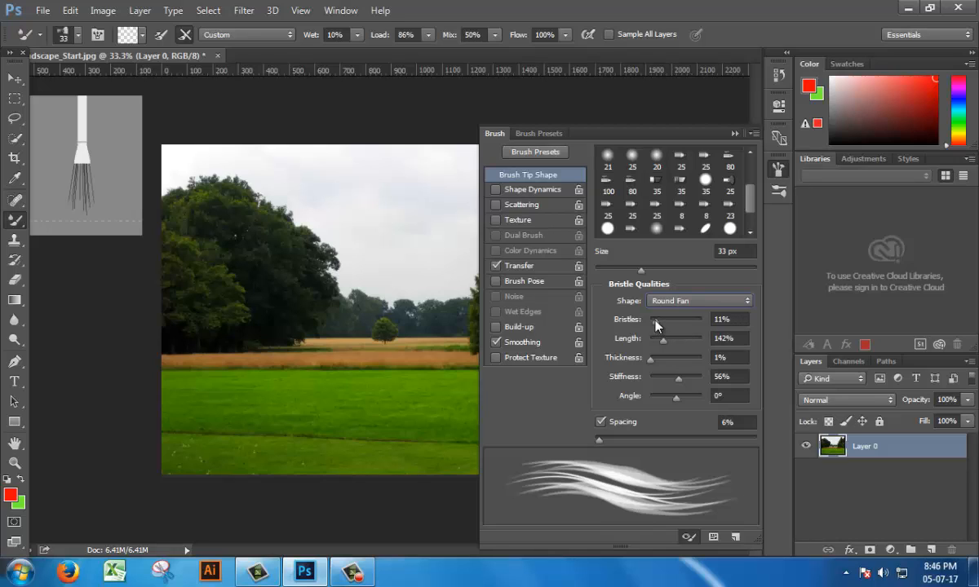
Set the bristle density to 38% and the bristle length to 131%.
mouse_move(660, 325)
left_mouse_down()
mouse_move(700, 320)
mouse_move(639, 318)
mouse_move(670, 304)
left_mouse_up()
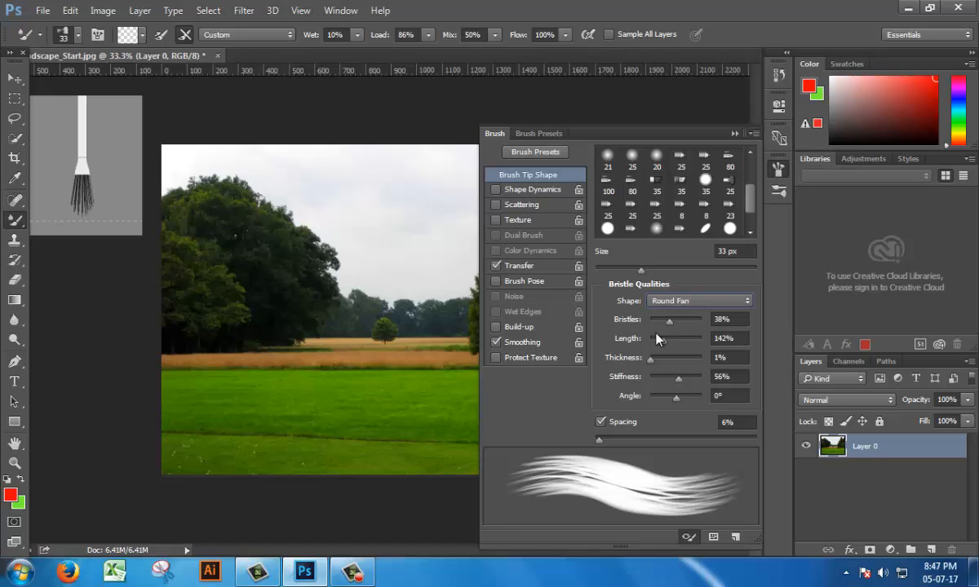
mouse_move(663, 340)
left_mouse_down()
mouse_move(699, 344)
mouse_move(653, 342)
mouse_move(699, 337)
mouse_move(638, 322)
mouse_move(677, 326)
mouse_move(671, 316)
left_mouse_up()
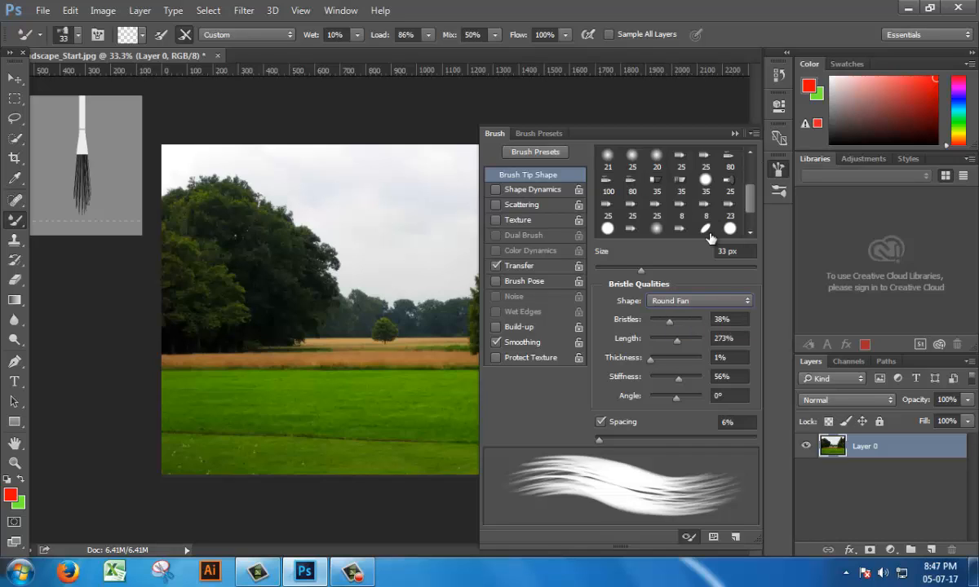
mouse_move(676, 341)
left_mouse_down()
mouse_move(635, 341)
mouse_move(657, 341)
mouse_move(638, 340)
mouse_move(653, 343)
mouse_move(644, 346)
mouse_move(657, 360)
mouse_move(684, 361)
mouse_move(646, 355)
mouse_move(666, 352)
mouse_move(665, 335)
mouse_move(655, 362)
mouse_move(678, 363)
mouse_move(645, 362)
mouse_move(684, 361)
mouse_move(653, 361)
left_mouse_up()
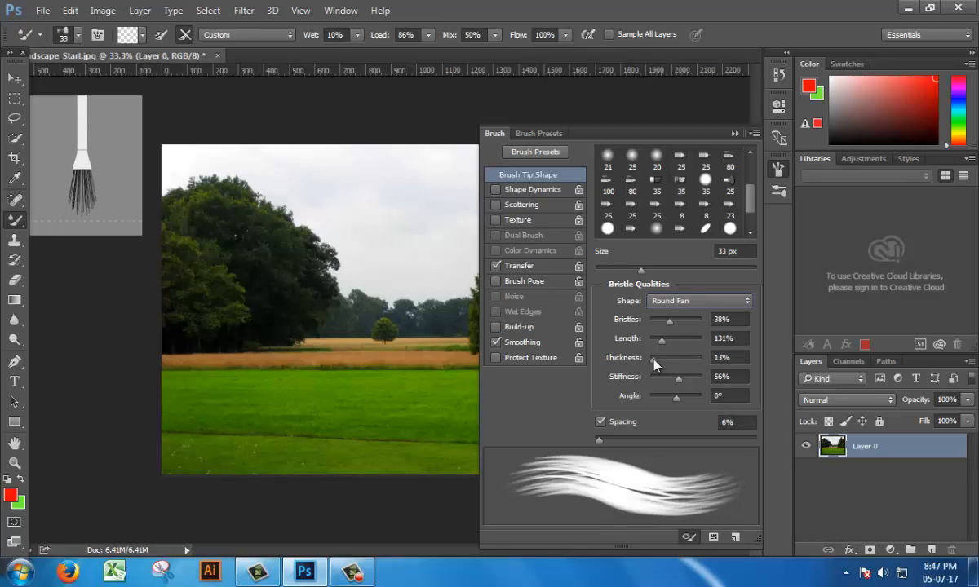
Test the bristle thickness at 161% and bring it down to 1%.
left_click_drag(653, 359, 692, 359)
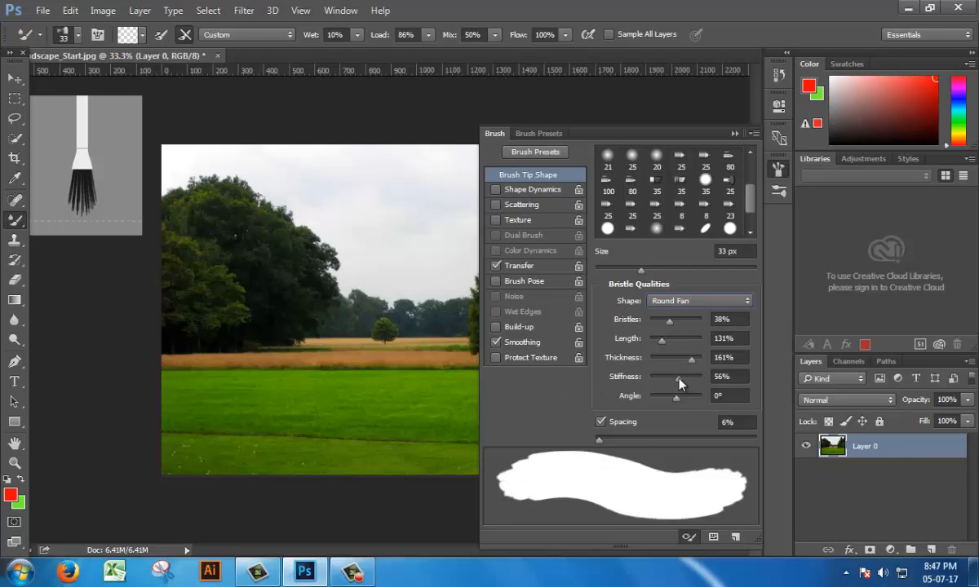
left_click_drag(694, 363, 650, 359)
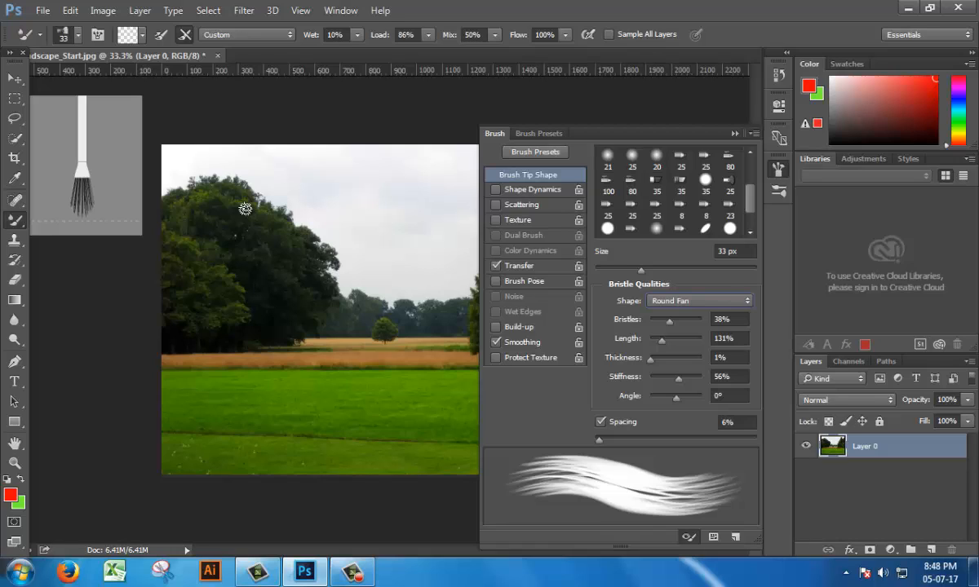
left_click(352, 572)
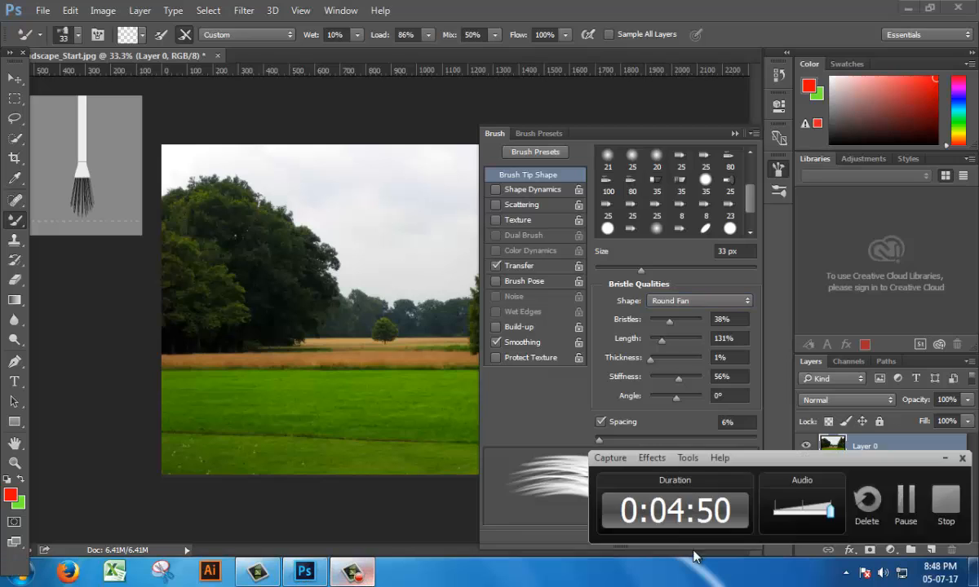
left_click(902, 512)
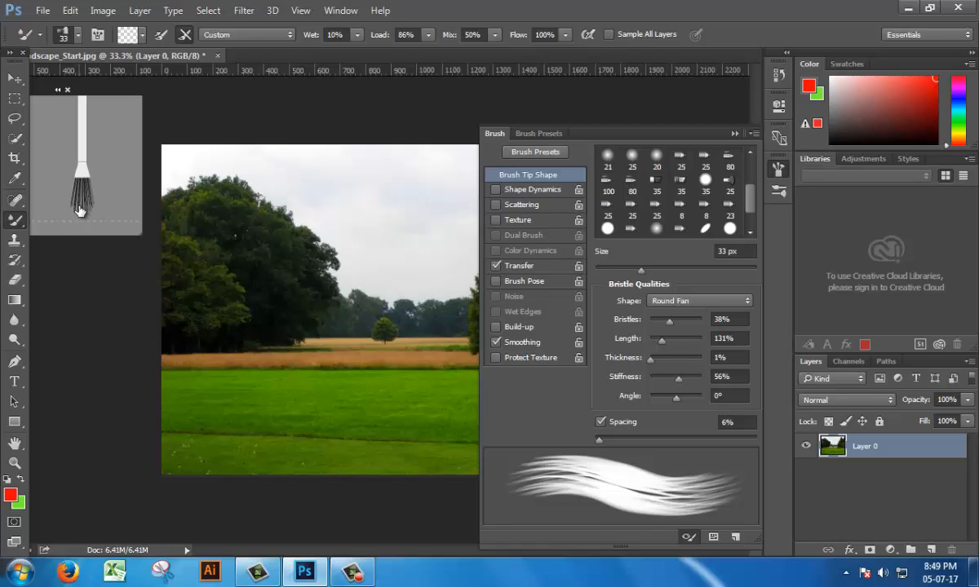
Test the bristle stiffness at 1% and 100%, and settle on 34%.
left_click_drag(678, 378, 623, 377)
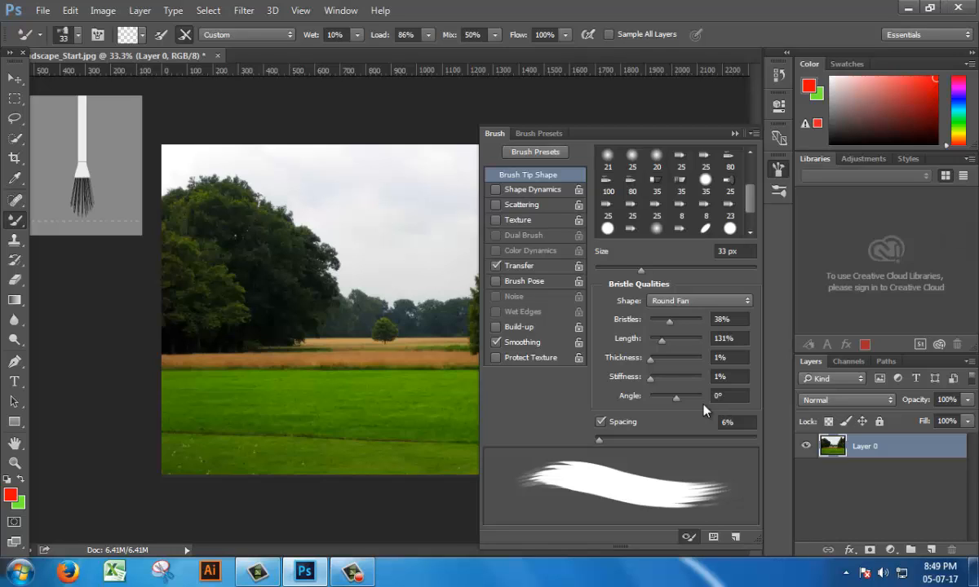
left_click_drag(649, 378, 742, 378)
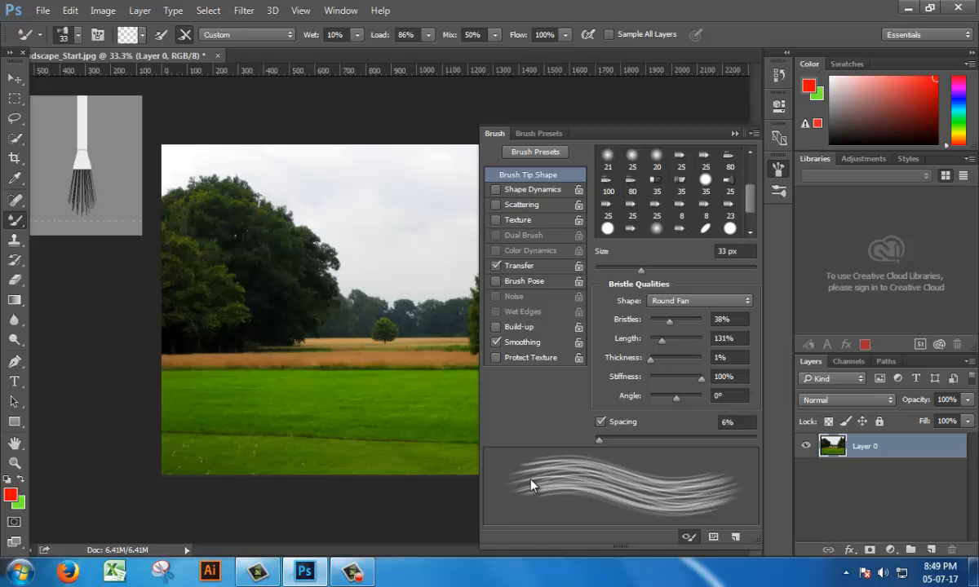
left_click(667, 378)
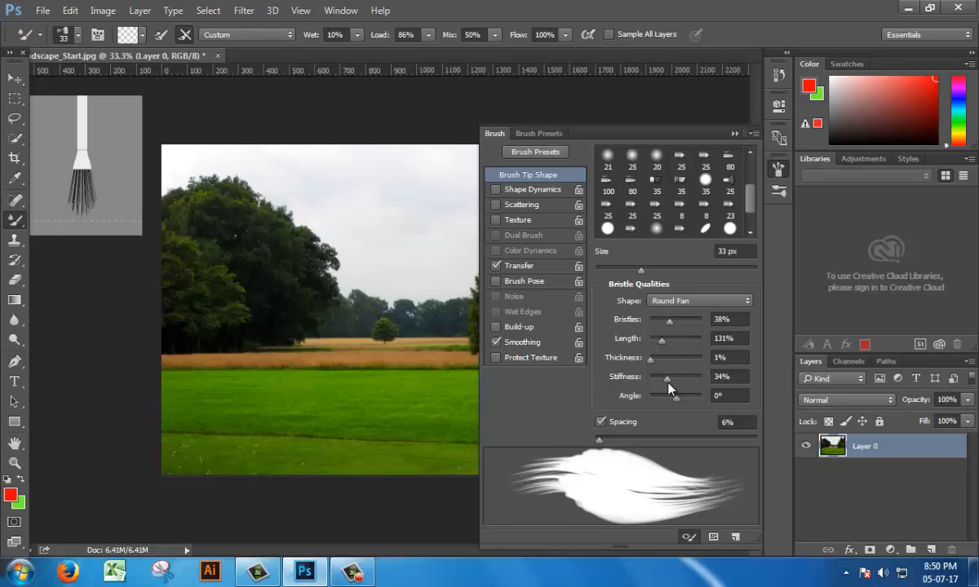
Set the bristle tip's spacing to 83% and its angle to 132°.
mouse_move(671, 399)
left_mouse_down()
mouse_move(647, 396)
mouse_move(694, 395)
mouse_move(641, 397)
mouse_move(698, 398)
mouse_move(648, 397)
mouse_move(657, 396)
left_mouse_up()
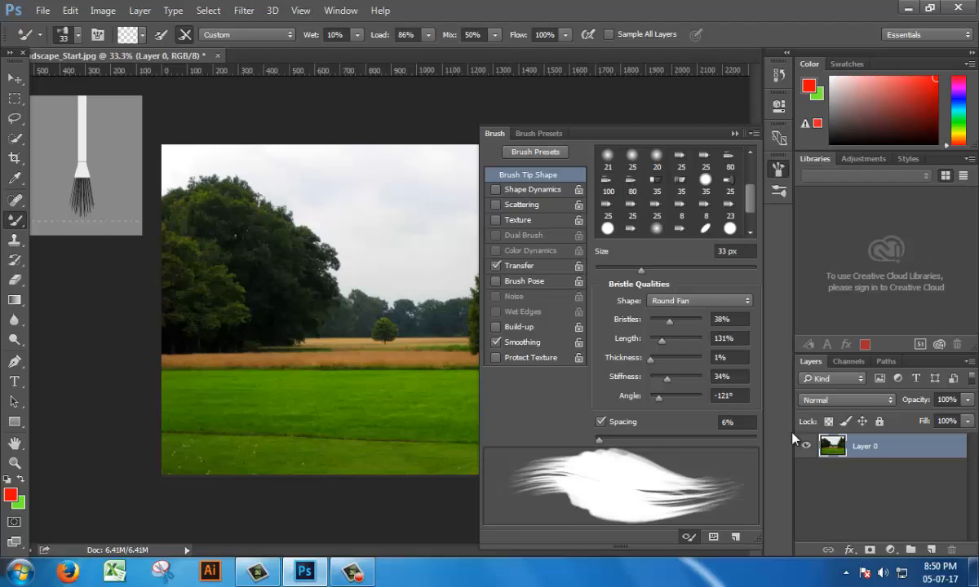
mouse_move(606, 438)
left_mouse_down()
mouse_move(706, 440)
mouse_move(660, 439)
left_mouse_up()
mouse_move(659, 396)
left_mouse_down()
mouse_move(704, 399)
mouse_move(665, 398)
left_mouse_up()
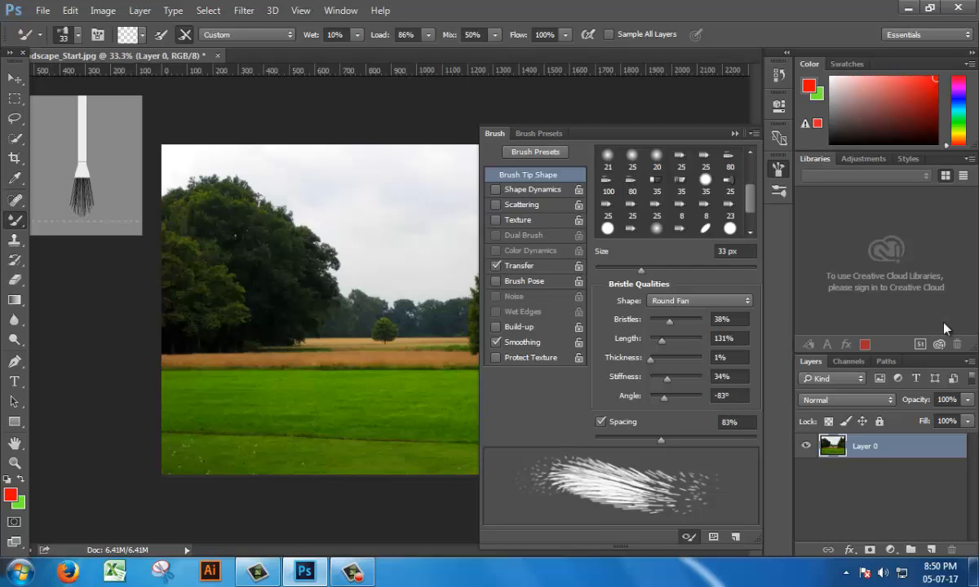
left_click_drag(664, 398, 695, 398)
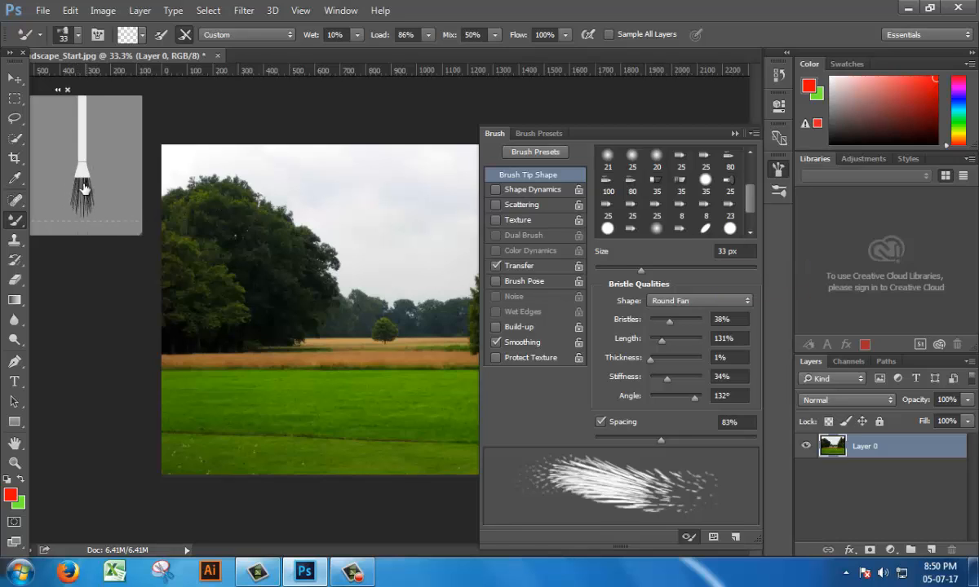
Change the bristle tip's angle to -89° and on to -105°.
mouse_move(677, 398)
left_mouse_down()
mouse_move(633, 399)
mouse_move(674, 403)
mouse_move(663, 399)
left_mouse_up()
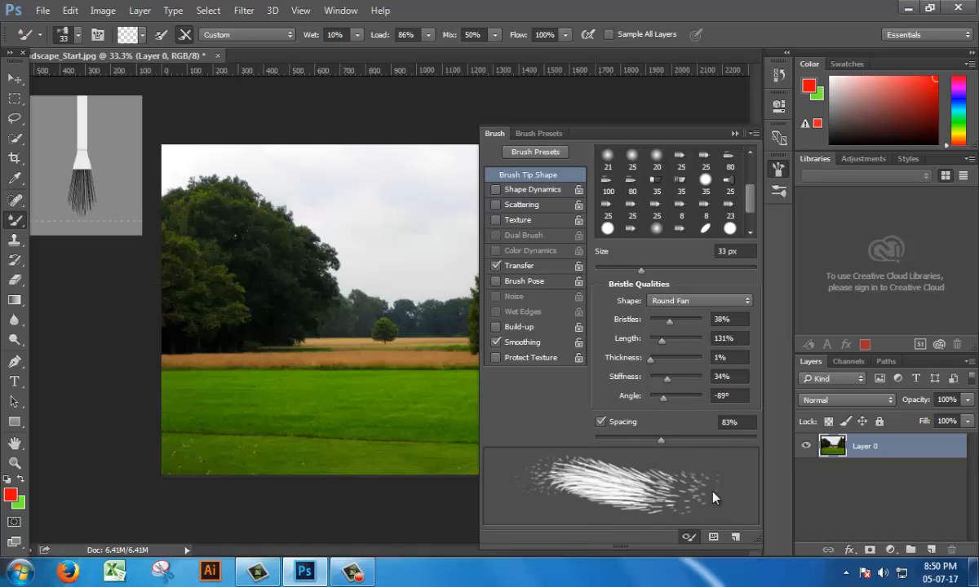
mouse_move(657, 435)
left_mouse_down()
mouse_move(671, 404)
mouse_move(682, 406)
mouse_move(656, 399)
mouse_move(670, 432)
mouse_move(684, 400)
mouse_move(604, 410)
mouse_move(691, 406)
mouse_move(649, 411)
mouse_move(665, 416)
left_mouse_up()
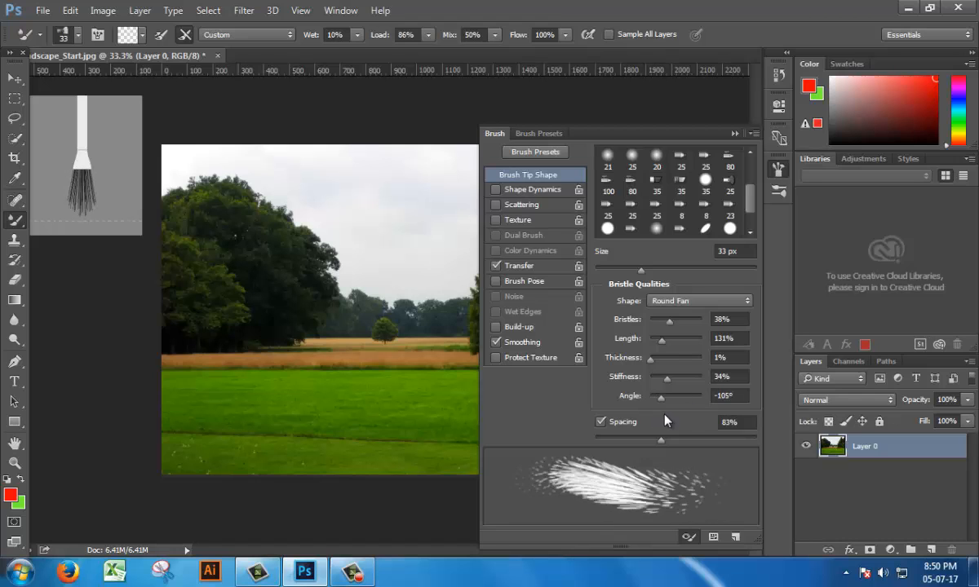
left_click_drag(655, 409, 658, 411)
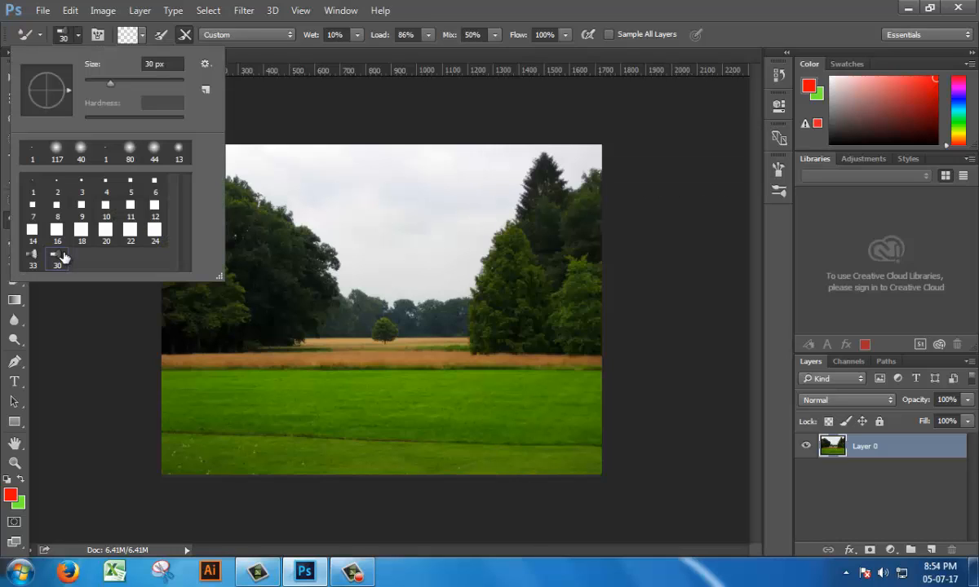
left_click(352, 573)
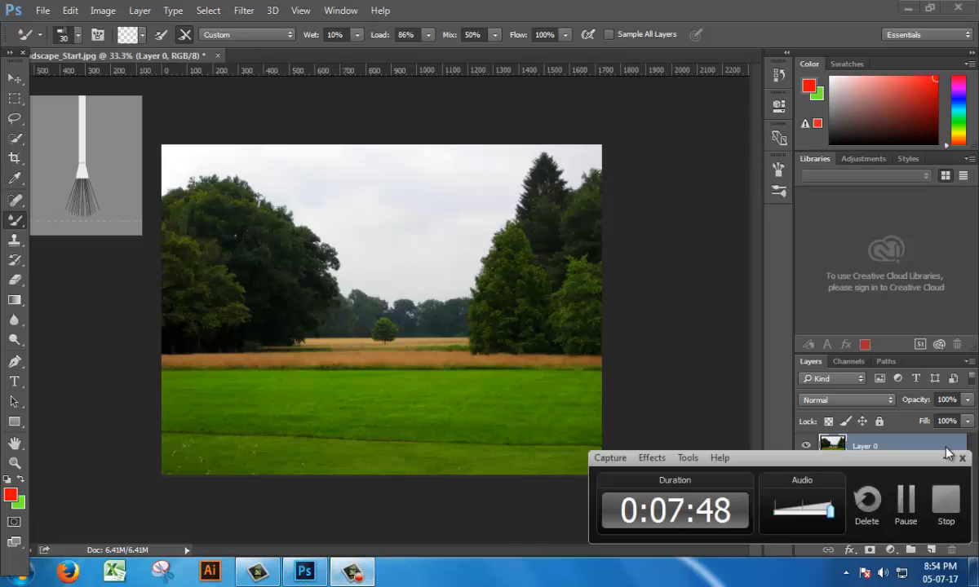
left_click(947, 458)
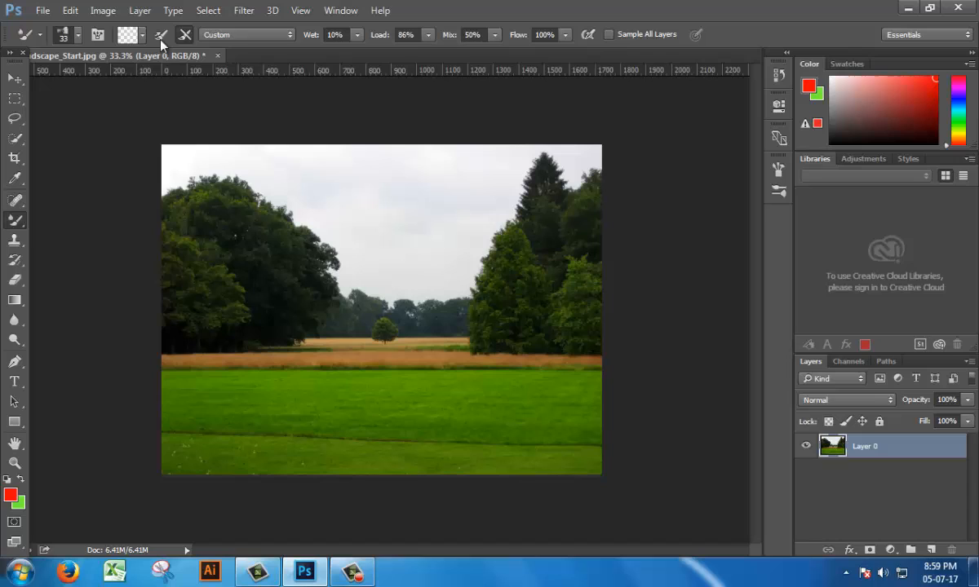
Turn on loading the brush after each stroke and set the mixer brush color to light blue #d1e7ff.
left_click(153, 36)
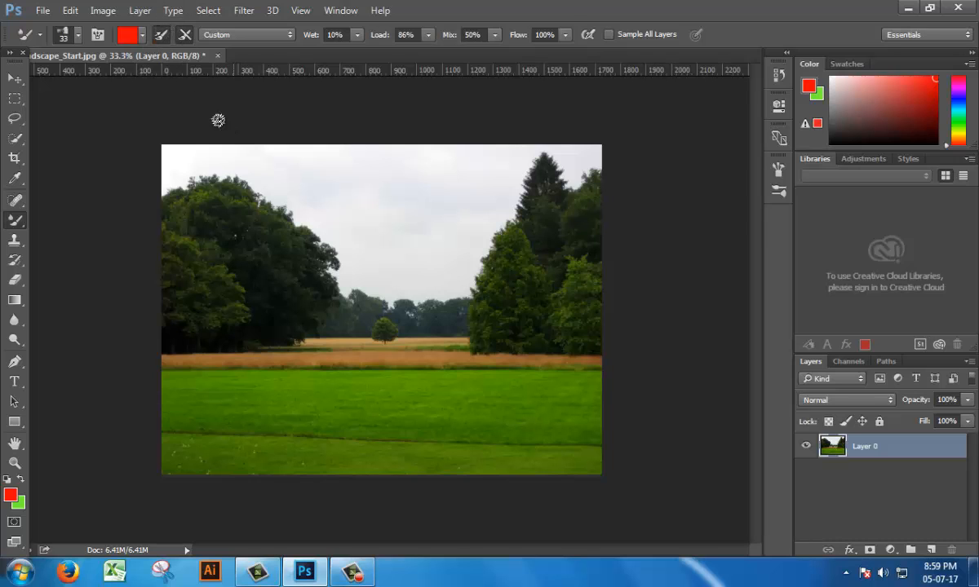
left_click(131, 36)
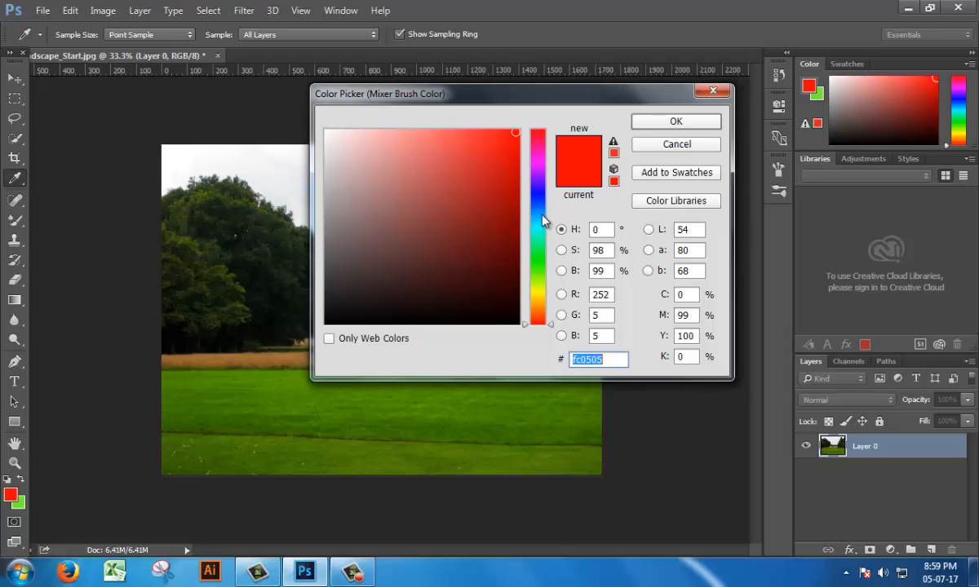
left_click(268, 148)
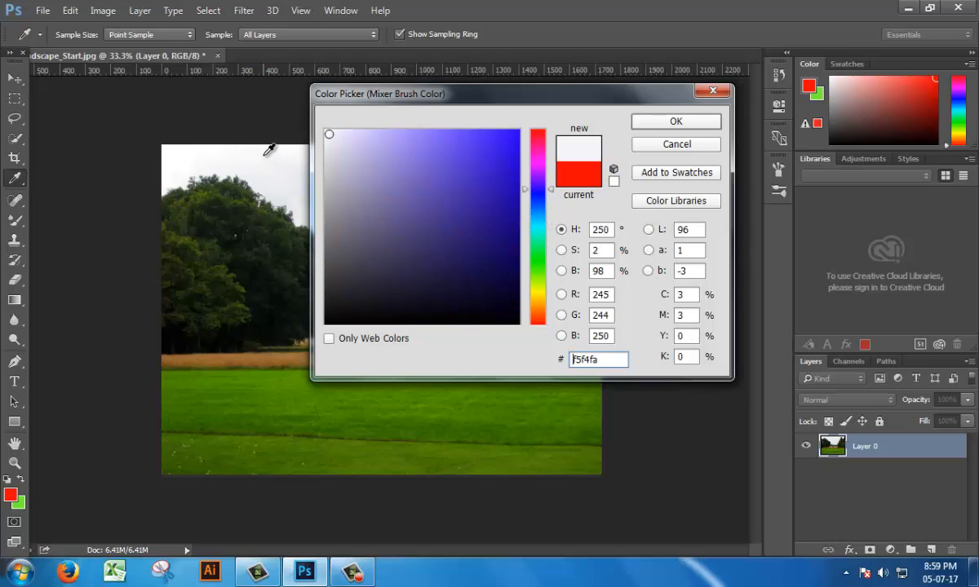
left_click(277, 155)
left_click(294, 183)
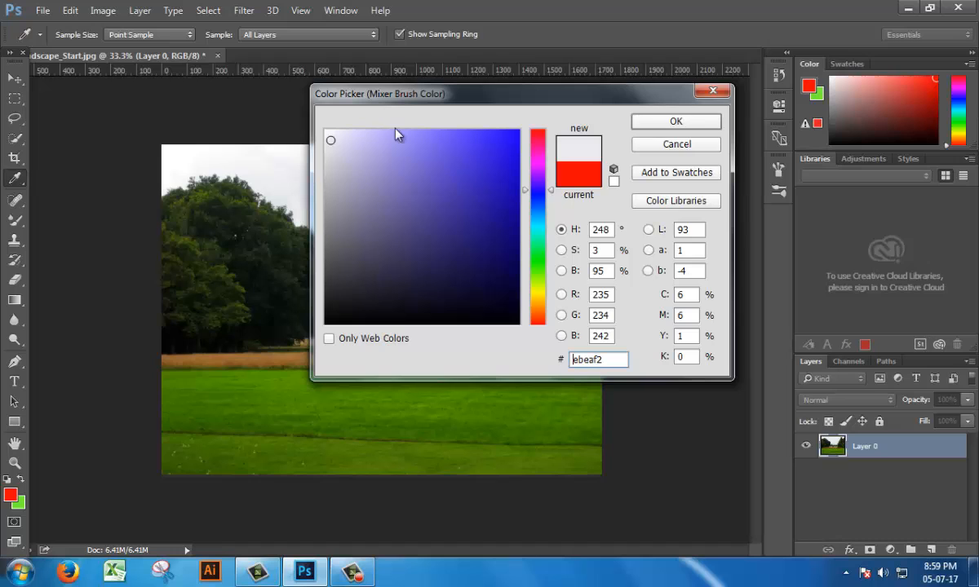
left_click_drag(408, 90, 570, 67)
left_click(367, 171)
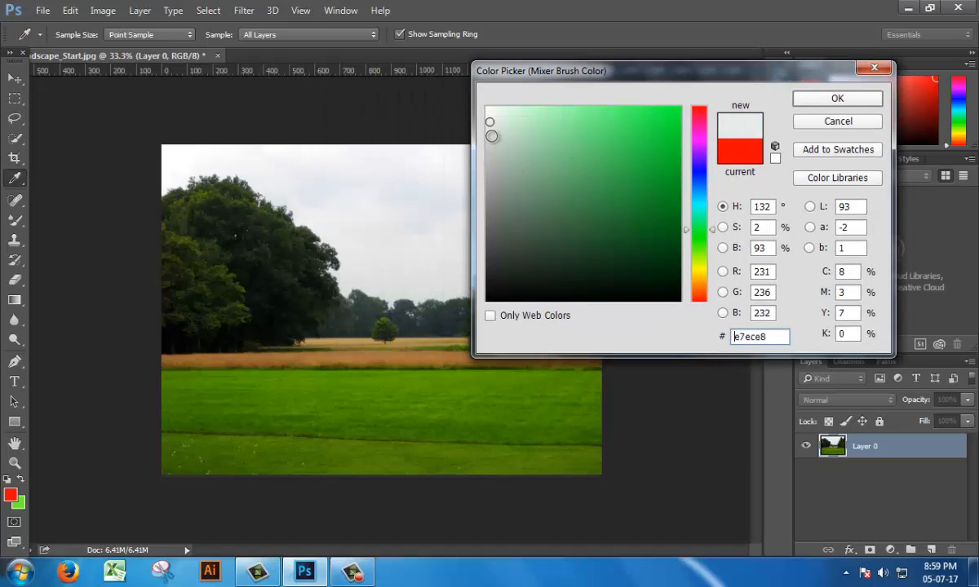
left_click(250, 153)
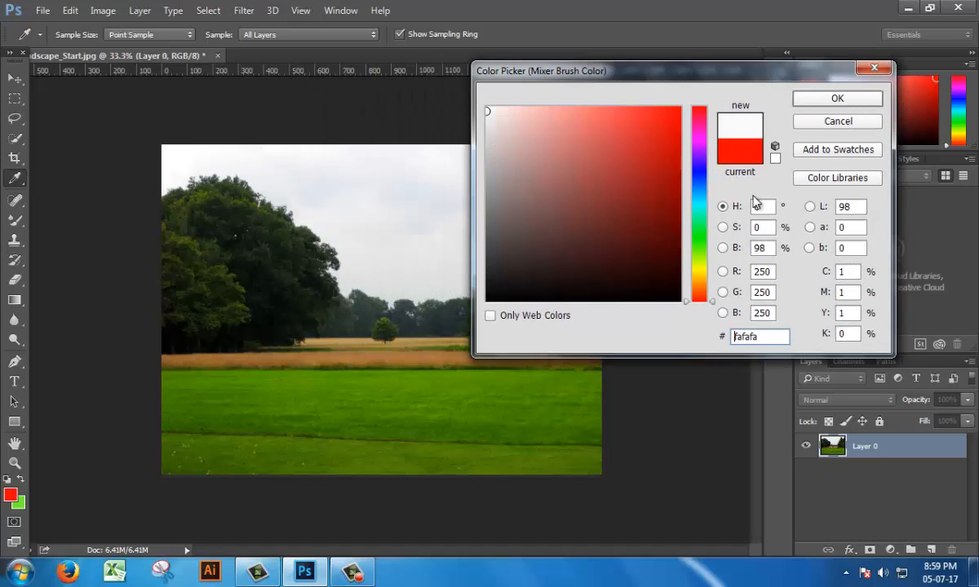
left_click(703, 187)
left_click(505, 106)
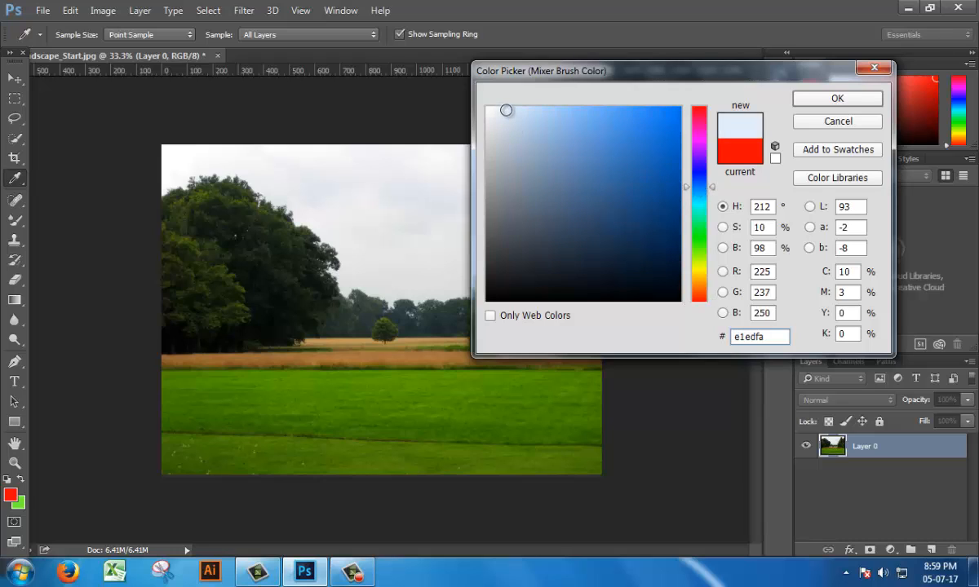
left_click_drag(506, 106, 520, 107)
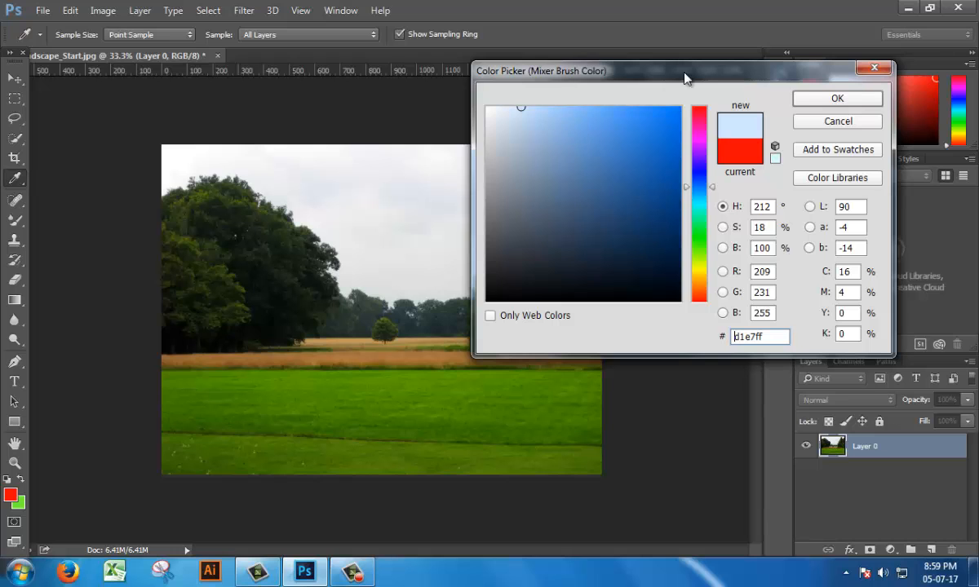
left_click(814, 100)
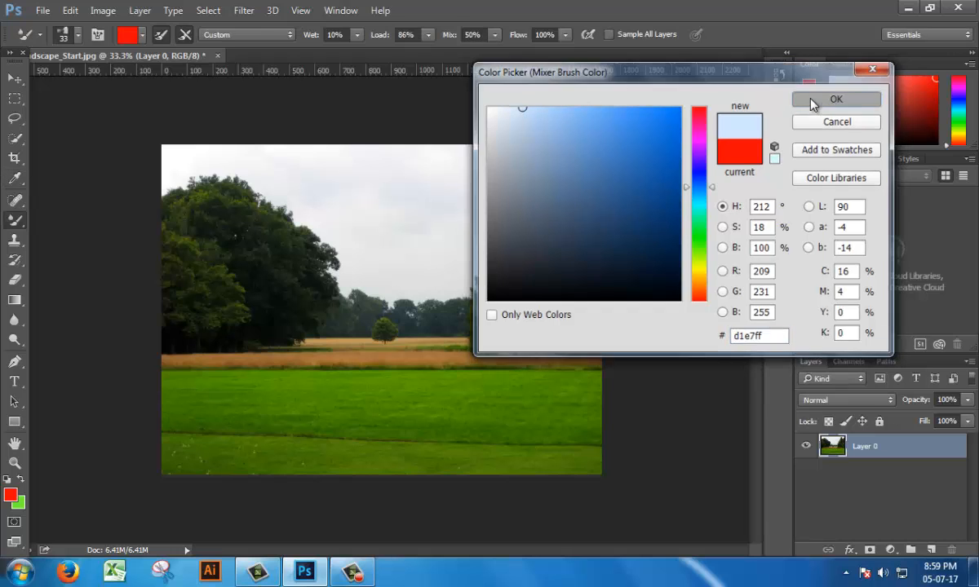
Paint light blue strokes across the upper sky, from above the large left-hand tree towards the middle.
scroll(159, 164, "up", 5)
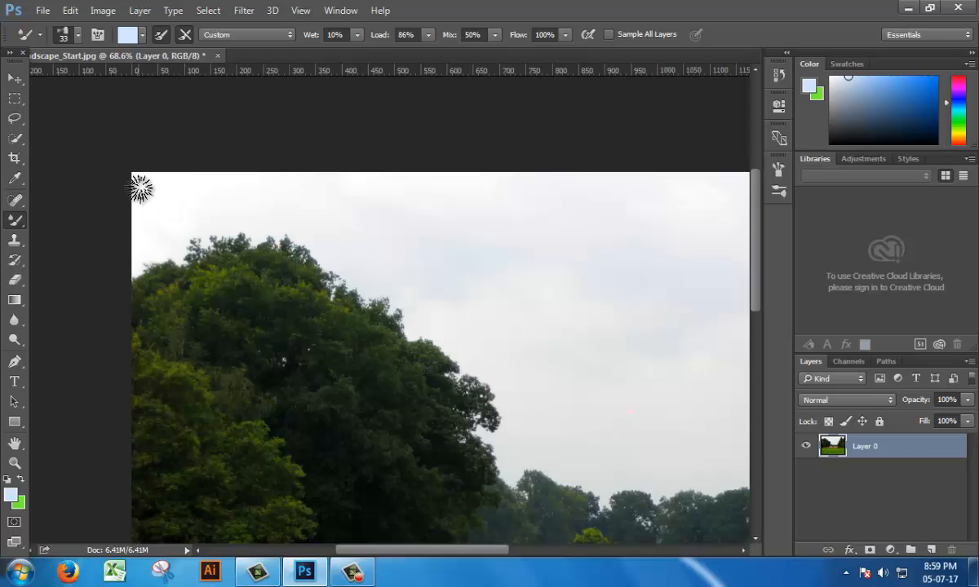
mouse_move(127, 223)
left_mouse_down()
mouse_move(144, 173)
mouse_move(139, 213)
mouse_move(194, 173)
mouse_move(186, 206)
mouse_move(235, 155)
mouse_move(219, 197)
mouse_move(268, 168)
mouse_move(261, 204)
mouse_move(308, 186)
mouse_move(300, 208)
mouse_move(315, 179)
mouse_move(309, 205)
mouse_move(343, 186)
mouse_move(336, 237)
mouse_move(348, 209)
mouse_move(416, 171)
mouse_move(388, 221)
mouse_move(470, 162)
mouse_move(372, 261)
mouse_move(484, 168)
mouse_move(441, 233)
mouse_move(446, 242)
mouse_move(413, 271)
mouse_move(458, 223)
mouse_move(449, 242)
mouse_move(525, 200)
left_mouse_up()
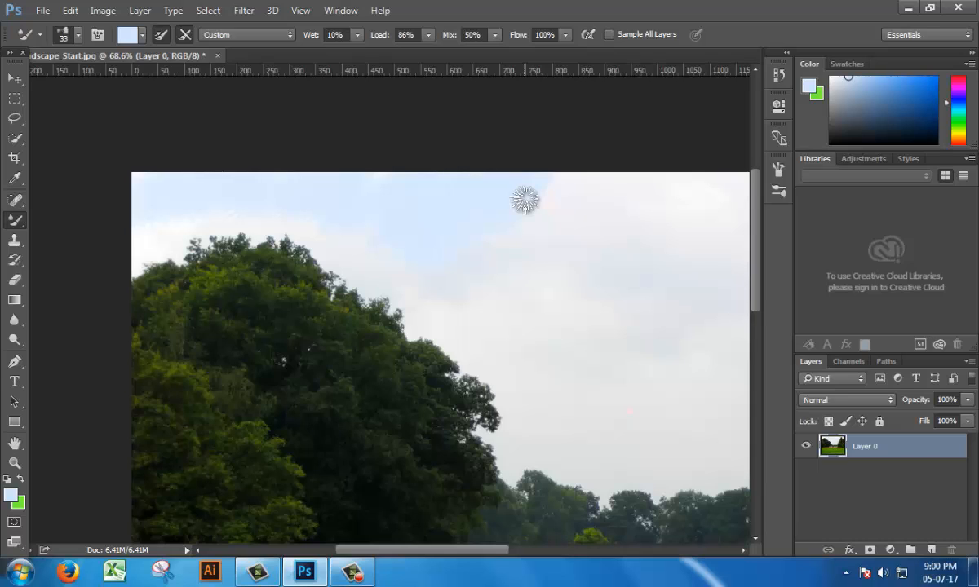
left_click_drag(525, 200, 527, 198)
mouse_move(527, 197)
left_mouse_down()
mouse_move(506, 218)
mouse_move(519, 232)
mouse_move(395, 284)
mouse_move(596, 172)
mouse_move(478, 273)
mouse_move(456, 266)
mouse_move(674, 164)
mouse_move(721, 161)
mouse_move(642, 213)
mouse_move(669, 200)
mouse_move(563, 242)
mouse_move(527, 216)
mouse_move(589, 180)
left_mouse_up()
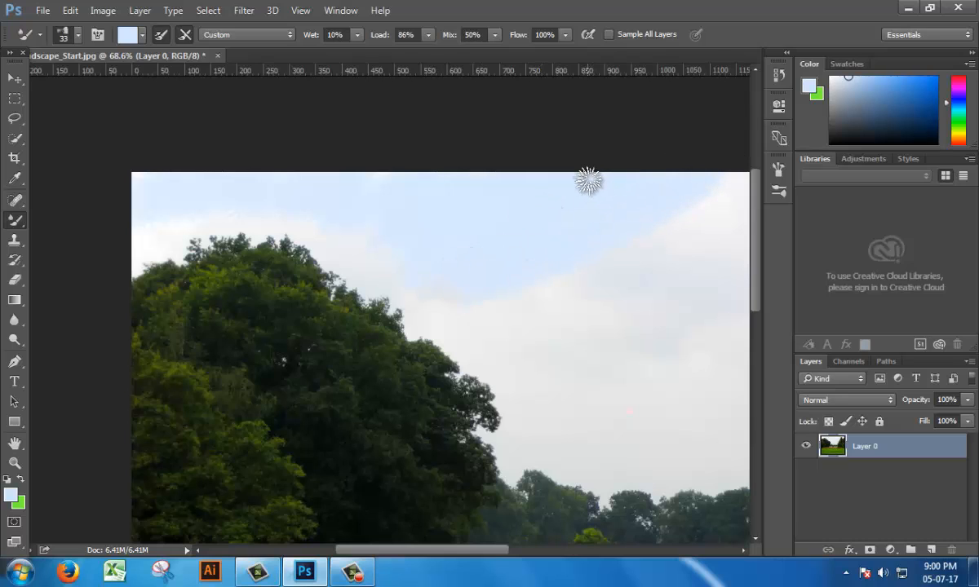
Switch the mixer brush to the Dry blend preset and paint the sky between the two groups of trees light blue.
left_click(65, 34)
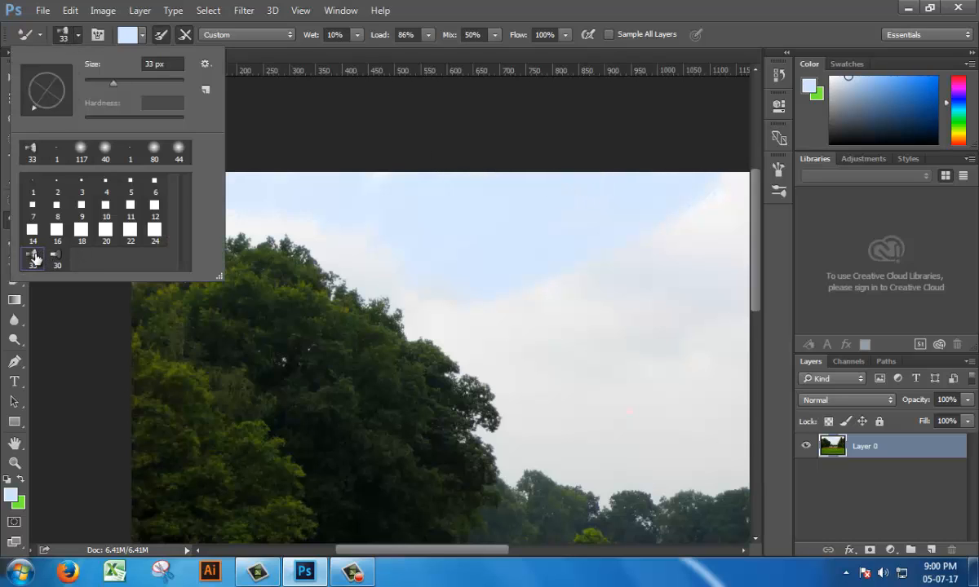
left_click(464, 5)
scroll(534, 238, "down", 5)
scroll(394, 135, "up", 1)
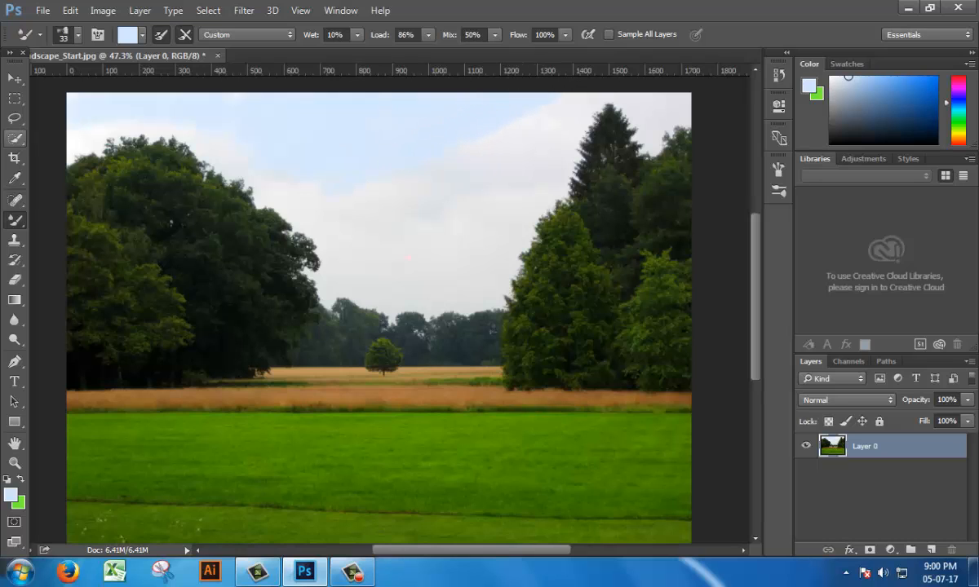
left_click(238, 35)
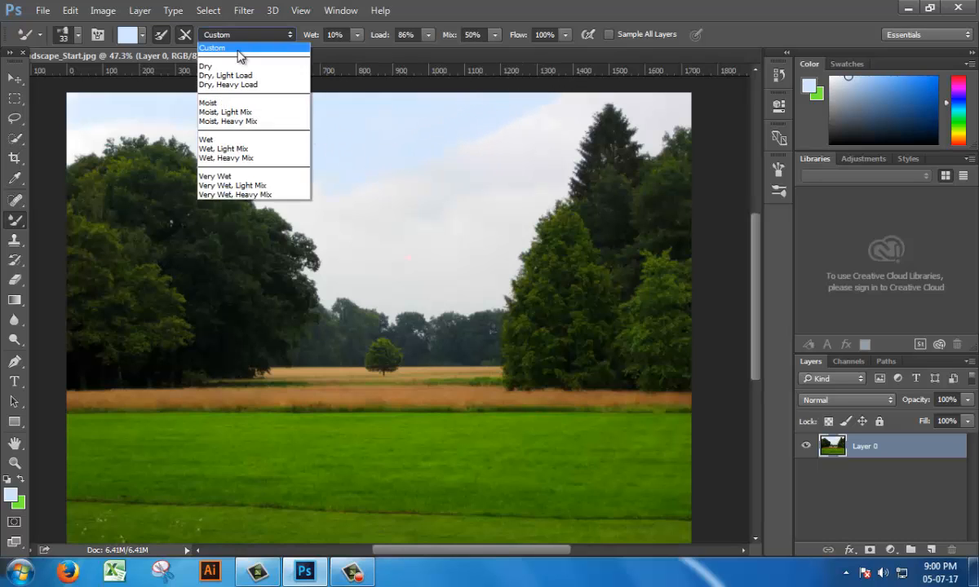
left_click(230, 66)
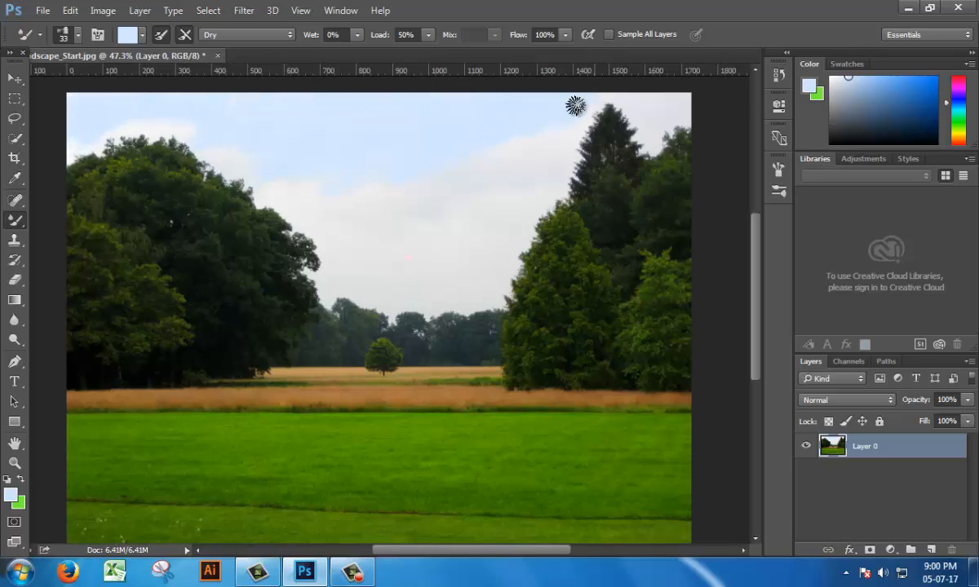
mouse_move(521, 161)
left_mouse_down()
mouse_move(559, 137)
mouse_move(558, 166)
mouse_move(542, 179)
mouse_move(547, 133)
mouse_move(472, 175)
mouse_move(423, 171)
left_mouse_up()
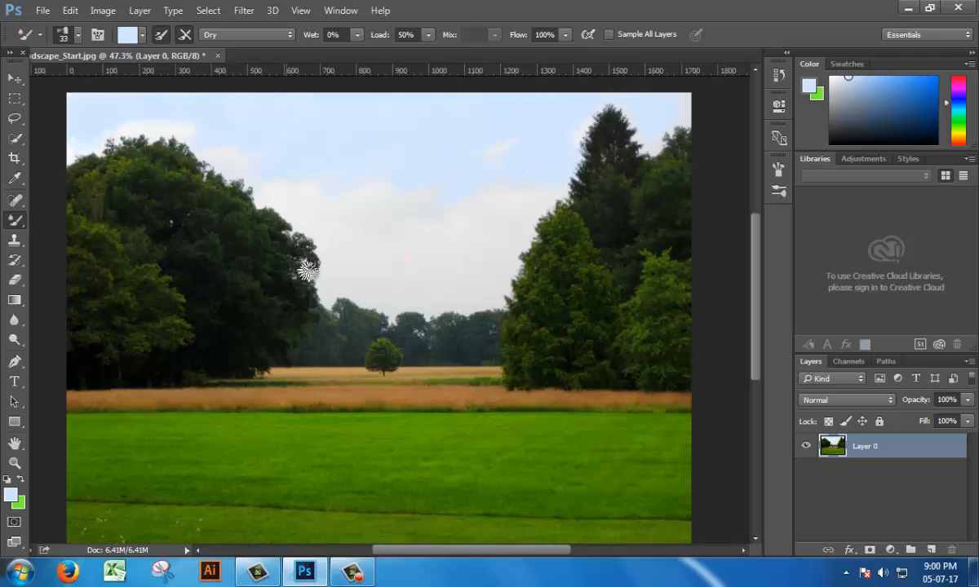
Enlarge the brush to 50 px and paint over the remaining white clouds down towards the trees.
key("bracketright")
key("bracketright")
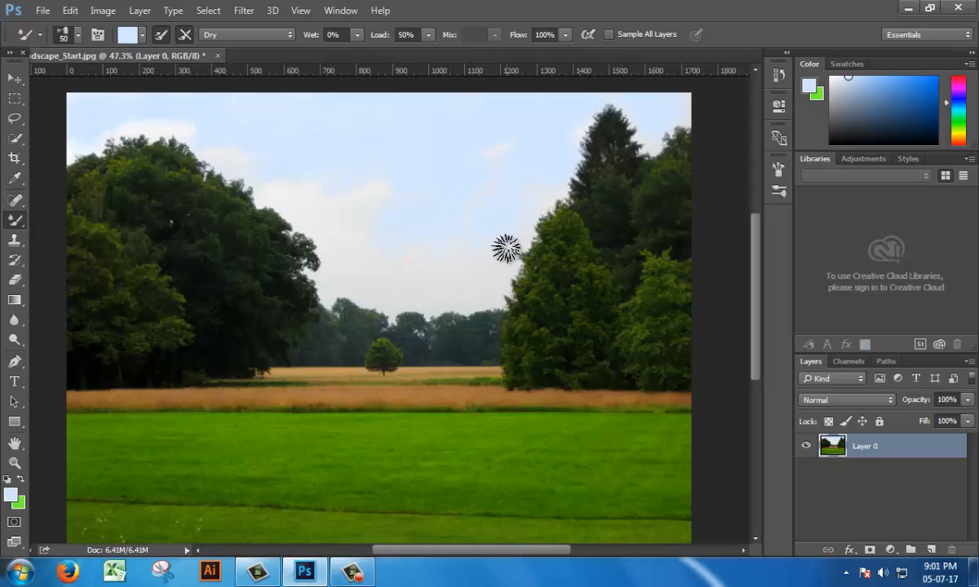
mouse_move(384, 199)
left_mouse_down()
mouse_move(341, 210)
mouse_move(295, 183)
left_mouse_up()
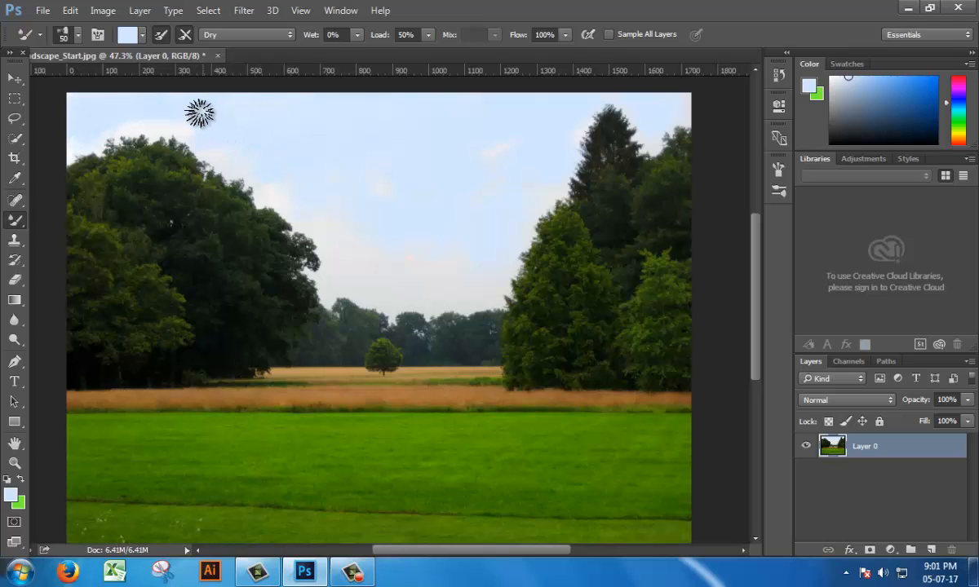
left_click_drag(200, 114, 133, 113)
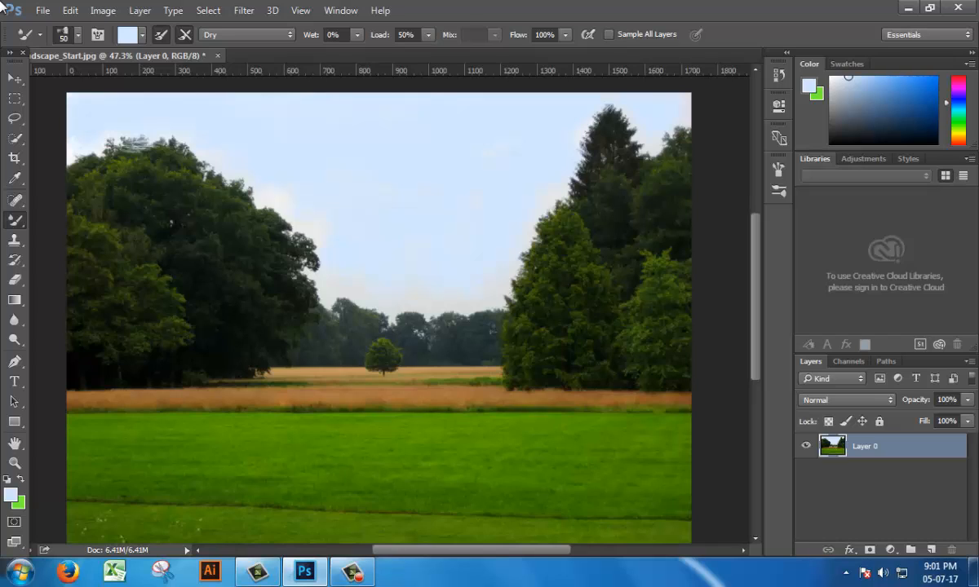
mouse_move(436, 71)
left_mouse_down()
mouse_move(443, 113)
mouse_move(483, 157)
mouse_move(479, 72)
left_mouse_up()
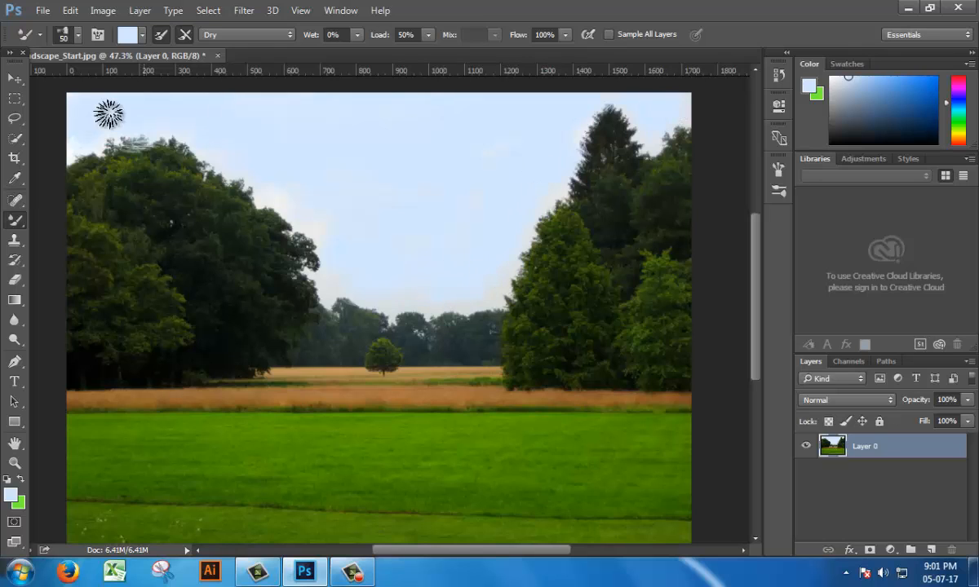
Set the mixer brush color to a saturated blue and the blend preset to Very Wet, Heavy Mix.
left_click(126, 34)
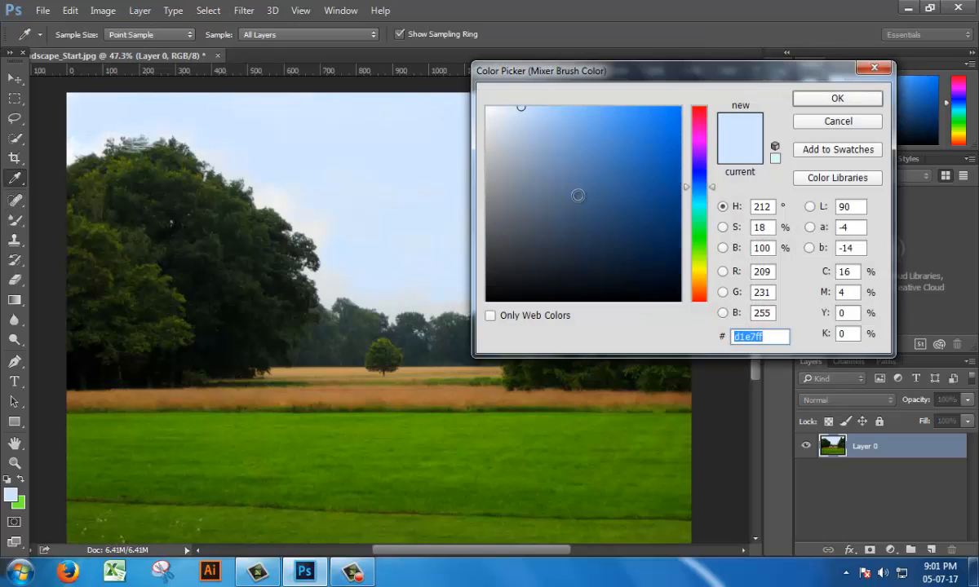
mouse_move(606, 119)
left_mouse_down()
mouse_move(674, 114)
mouse_move(660, 111)
left_mouse_up()
left_click(879, 100)
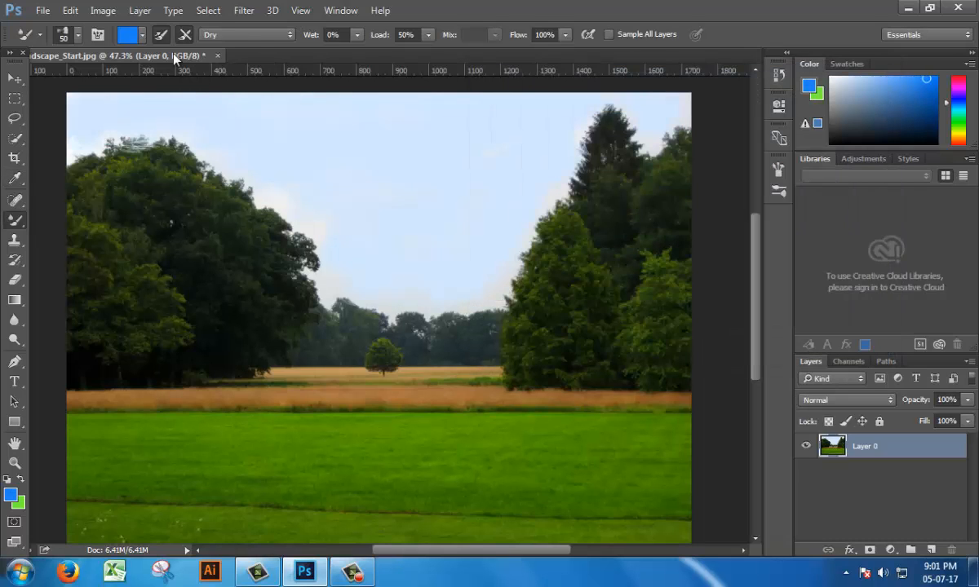
left_click(246, 35)
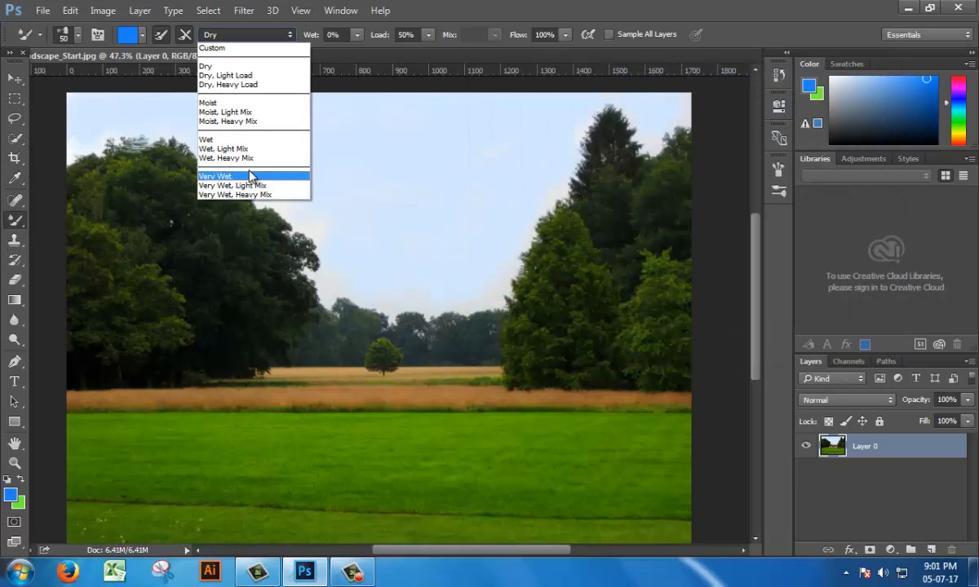
left_click(235, 194)
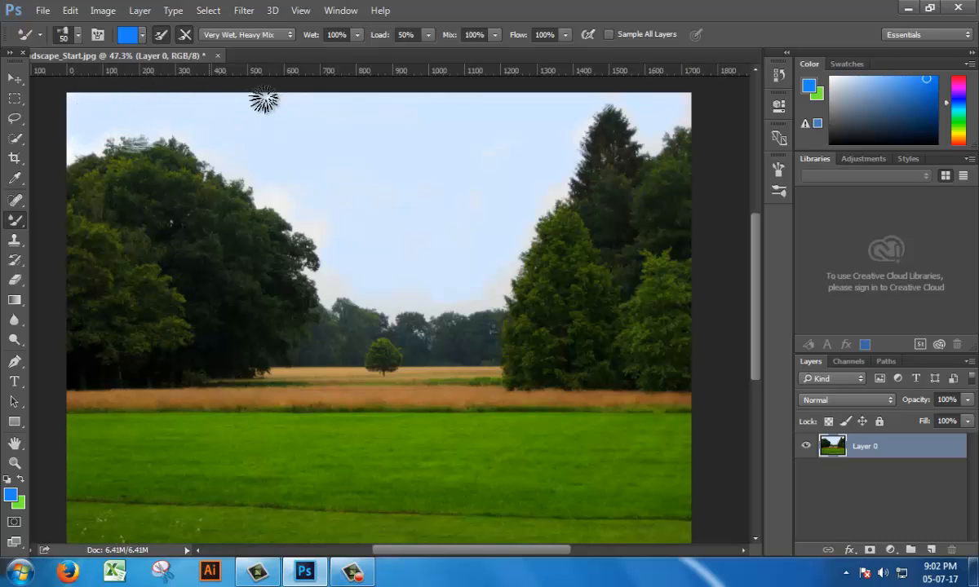
Change the blend preset to Very Wet, Light Mix, test a stroke on the sky and undo it.
scroll(312, 113, "up", 4)
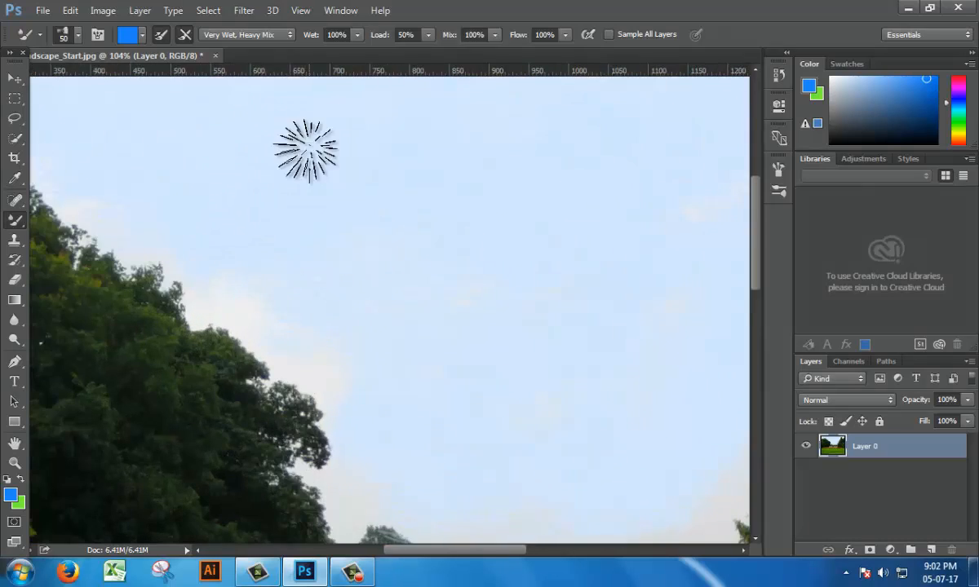
scroll(302, 105, "down", 1)
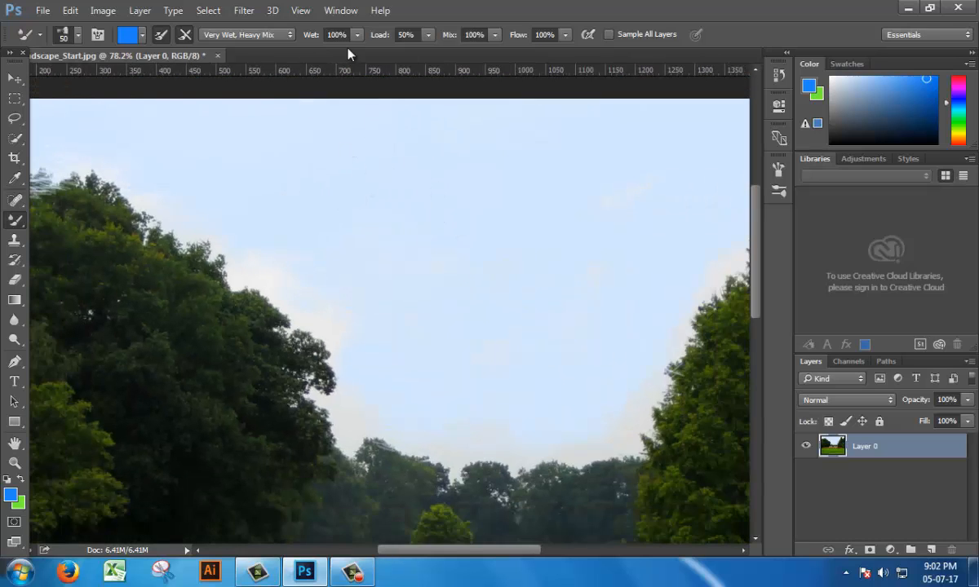
left_click(216, 36)
left_click(244, 190)
left_click_drag(370, 179, 387, 139)
key("ctrl+z")
Select the 30 px bristle brush, test a stroke in the sky above the left-hand tree and undo it.
left_click_drag(196, 166, 413, 274)
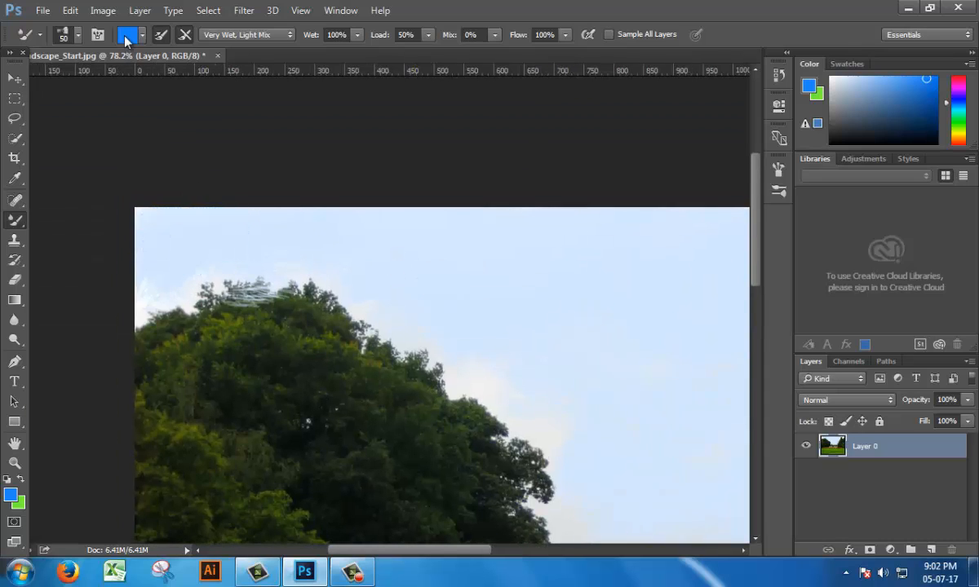
left_click(71, 34)
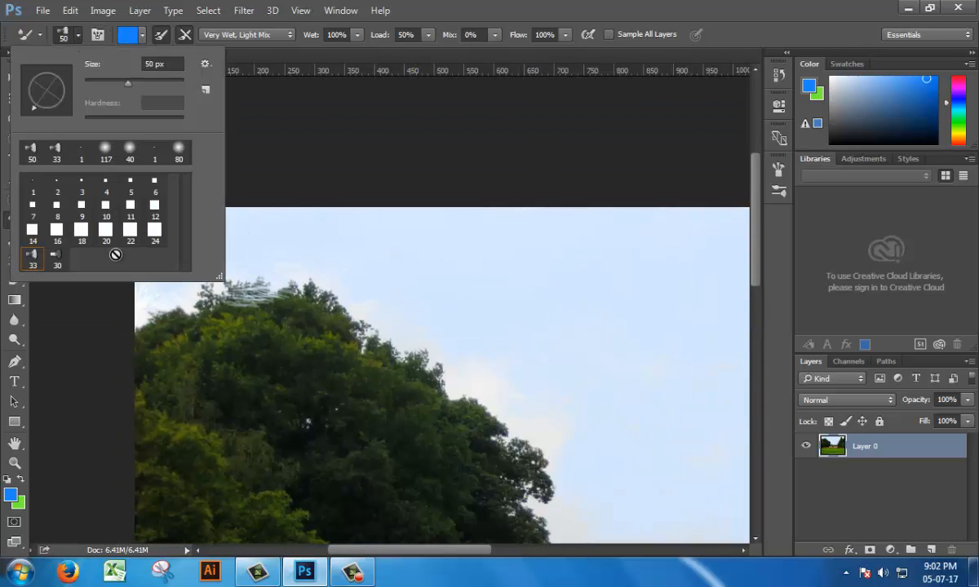
left_click(51, 250)
mouse_move(400, 252)
left_mouse_down()
mouse_move(377, 235)
mouse_move(228, 203)
mouse_move(186, 218)
mouse_move(152, 217)
mouse_move(132, 241)
mouse_move(188, 219)
mouse_move(140, 261)
mouse_move(396, 184)
mouse_move(374, 213)
mouse_move(421, 211)
mouse_move(434, 245)
left_mouse_up()
key("ctrl+z")
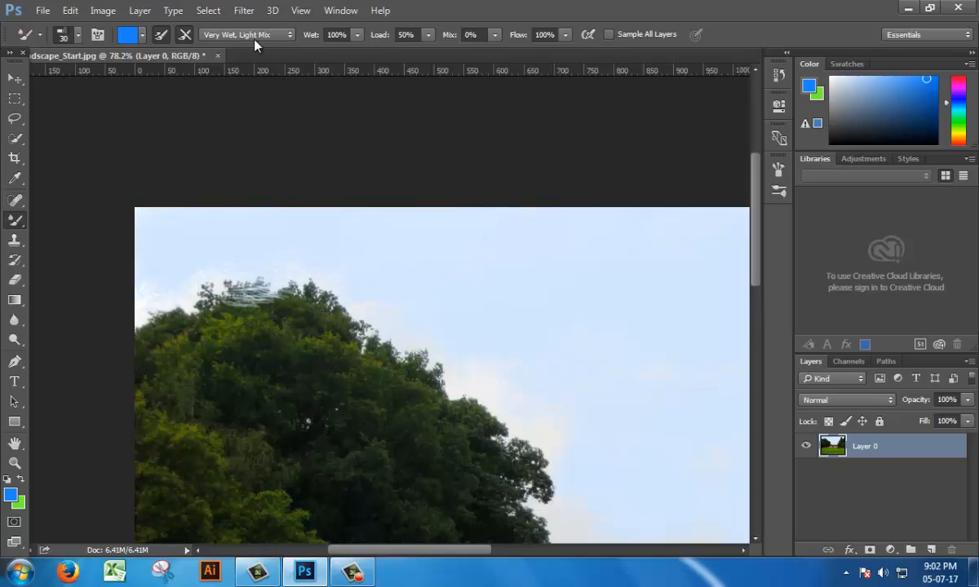
Try the Very Wet, Heavy Mix blend preset with the brush load raised to 100%.
left_click(244, 34)
left_click(236, 185)
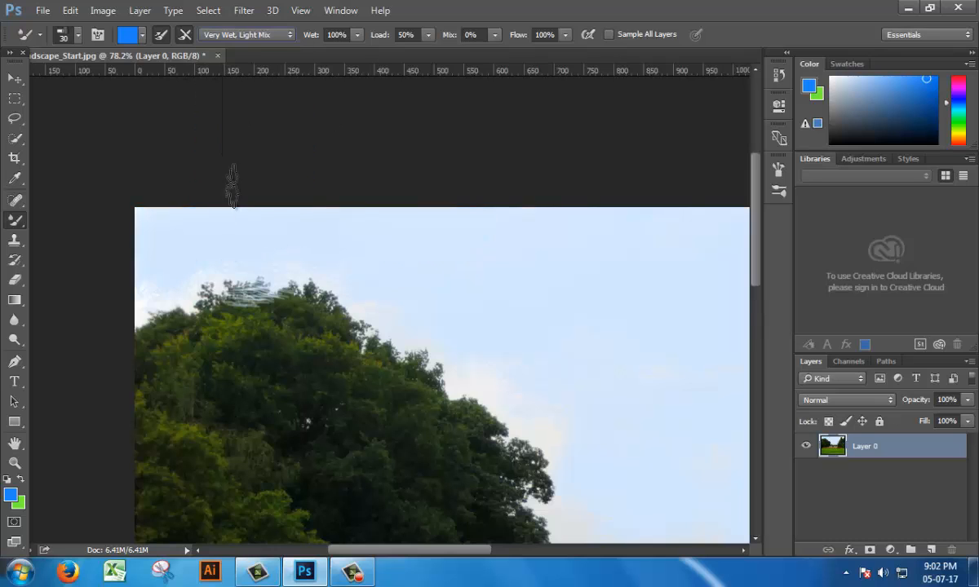
left_click(245, 35)
left_click(246, 196)
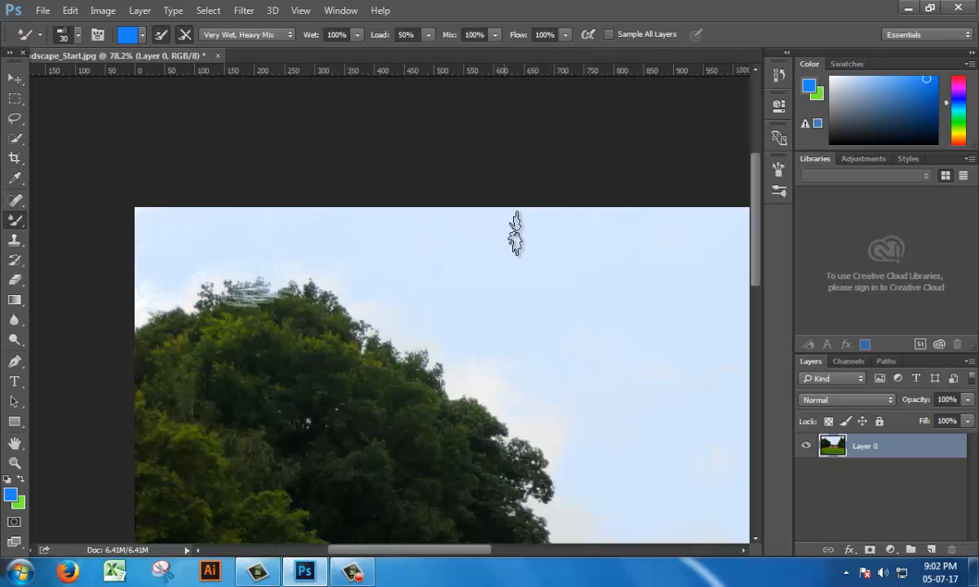
left_click(433, 35)
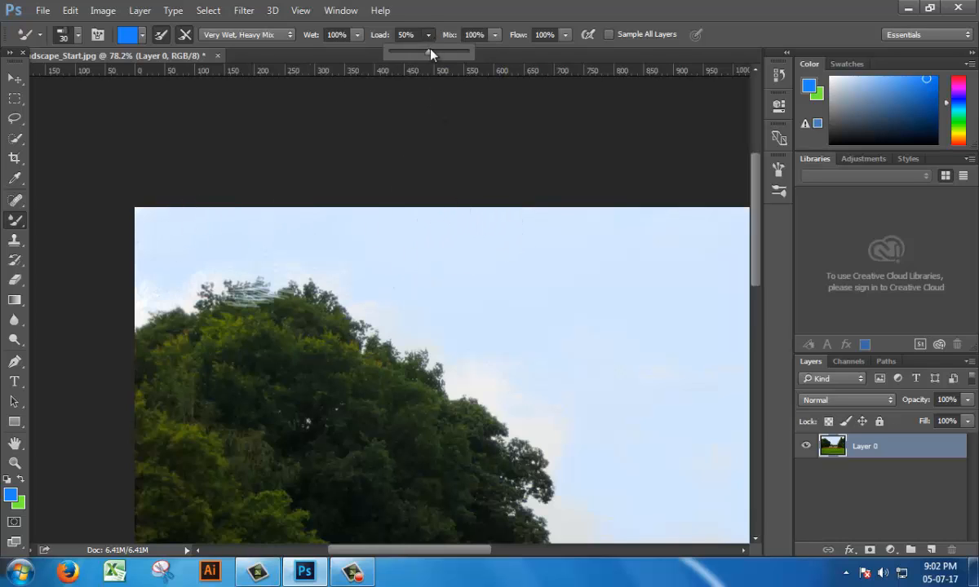
left_click_drag(430, 53, 475, 55)
left_click(493, 216)
Set the blend preset to Very Wet, Light Mix, test a stroke along the upper edge of the sky and undo it.
left_click(229, 34)
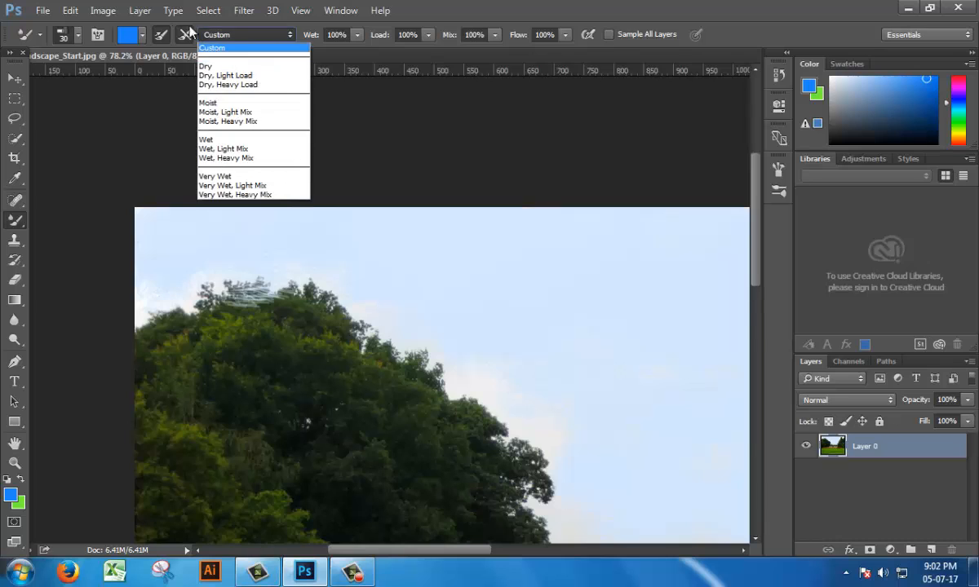
left_click(244, 185)
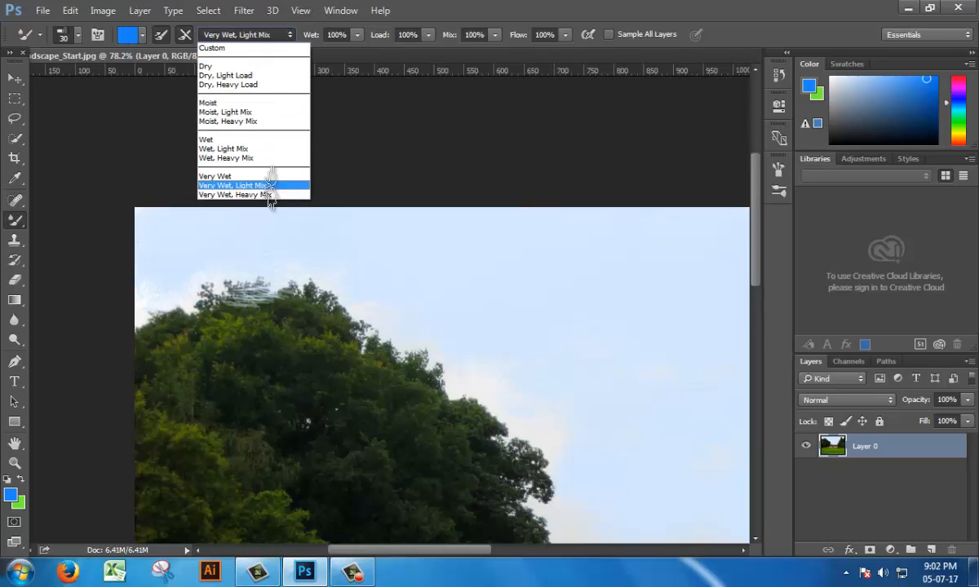
mouse_move(327, 210)
left_mouse_down()
mouse_move(363, 251)
mouse_move(181, 213)
mouse_move(158, 196)
mouse_move(144, 217)
mouse_move(171, 244)
mouse_move(262, 225)
mouse_move(383, 225)
mouse_move(457, 212)
mouse_move(408, 221)
left_mouse_up()
key("ctrl+z")
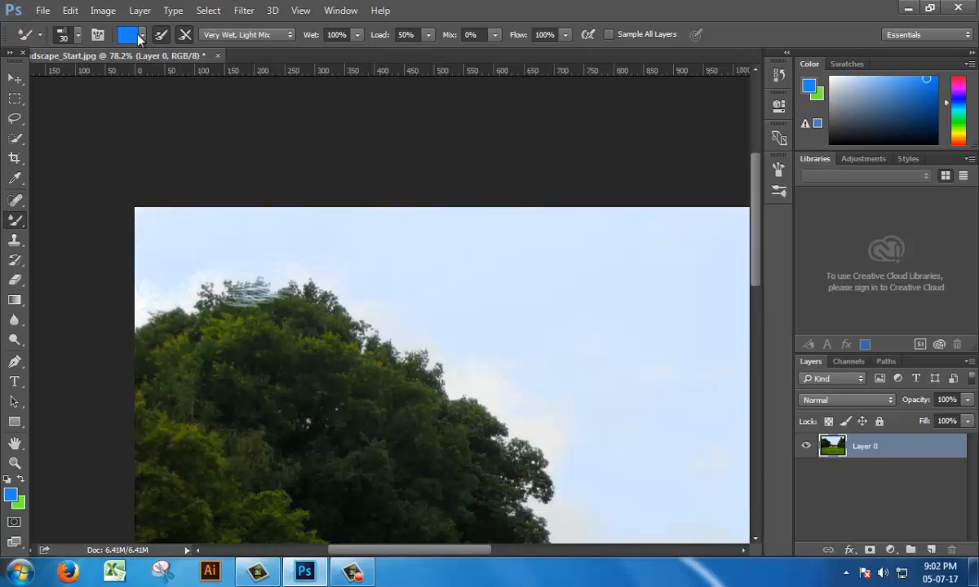
Set the mixer brush color to a lighter blue, 62acff.
left_click(129, 35)
left_click_drag(662, 110, 606, 106)
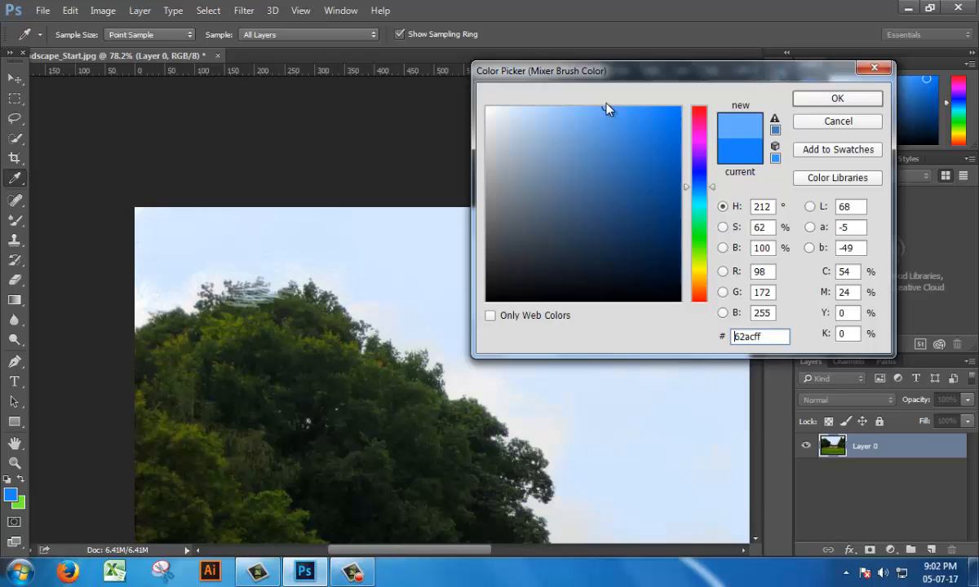
left_click(824, 99)
Paint blue strokes across the whole sky, from its upper edge down between the trees and above the right-hand tree.
mouse_move(142, 204)
left_mouse_down()
mouse_move(201, 205)
mouse_move(186, 211)
mouse_move(290, 204)
mouse_move(313, 233)
mouse_move(380, 207)
mouse_move(389, 237)
mouse_move(417, 212)
mouse_move(443, 214)
mouse_move(420, 250)
mouse_move(438, 260)
mouse_move(462, 237)
mouse_move(487, 241)
mouse_move(507, 223)
mouse_move(482, 238)
mouse_move(497, 262)
mouse_move(542, 229)
mouse_move(533, 266)
mouse_move(577, 215)
mouse_move(563, 268)
mouse_move(643, 231)
left_mouse_up()
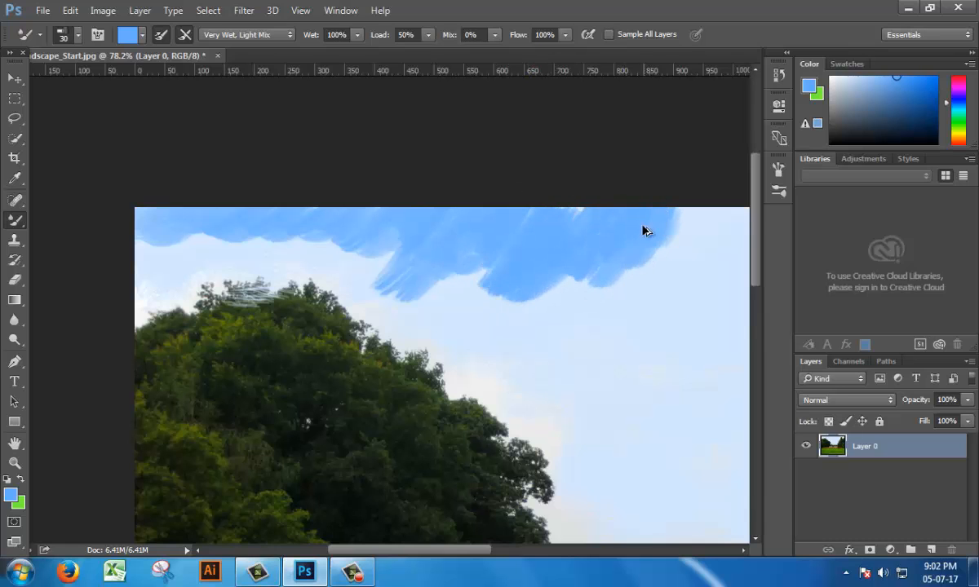
scroll(643, 237, "down", 2)
left_click_drag(649, 339, 360, 422)
mouse_move(349, 336)
left_mouse_down()
mouse_move(440, 305)
mouse_move(414, 371)
mouse_move(528, 319)
mouse_move(494, 365)
mouse_move(586, 287)
mouse_move(558, 320)
mouse_move(569, 341)
mouse_move(525, 397)
mouse_move(573, 368)
mouse_move(437, 401)
mouse_move(364, 375)
mouse_move(347, 329)
mouse_move(171, 323)
mouse_move(48, 351)
mouse_move(58, 336)
mouse_move(223, 341)
mouse_move(223, 370)
mouse_move(275, 385)
mouse_move(294, 363)
mouse_move(299, 393)
mouse_move(350, 380)
mouse_move(323, 390)
mouse_move(390, 366)
mouse_move(446, 323)
mouse_move(368, 370)
mouse_move(301, 388)
mouse_move(321, 392)
mouse_move(293, 407)
mouse_move(276, 406)
mouse_move(306, 399)
mouse_move(309, 419)
mouse_move(367, 407)
mouse_move(388, 378)
mouse_move(316, 443)
mouse_move(326, 435)
mouse_move(332, 445)
mouse_move(312, 499)
mouse_move(358, 484)
mouse_move(361, 516)
mouse_move(378, 497)
mouse_move(383, 516)
mouse_move(408, 504)
mouse_move(426, 510)
mouse_move(437, 497)
mouse_move(444, 517)
mouse_move(474, 498)
mouse_move(501, 509)
mouse_move(532, 395)
mouse_move(368, 480)
mouse_move(402, 423)
mouse_move(377, 417)
mouse_move(424, 465)
mouse_move(501, 410)
mouse_move(497, 426)
mouse_move(432, 421)
mouse_move(538, 361)
mouse_move(592, 287)
left_mouse_up()
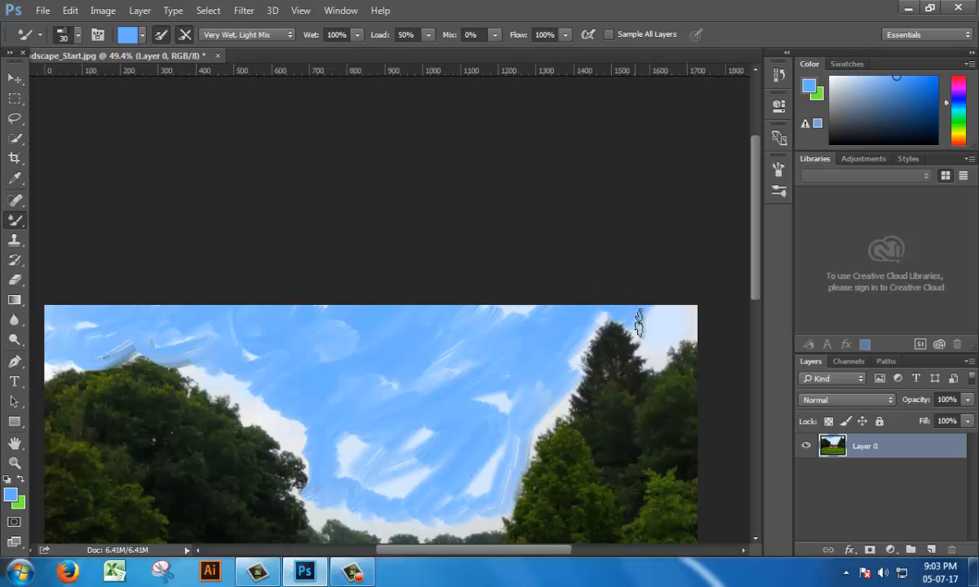
left_click_drag(660, 317, 539, 332)
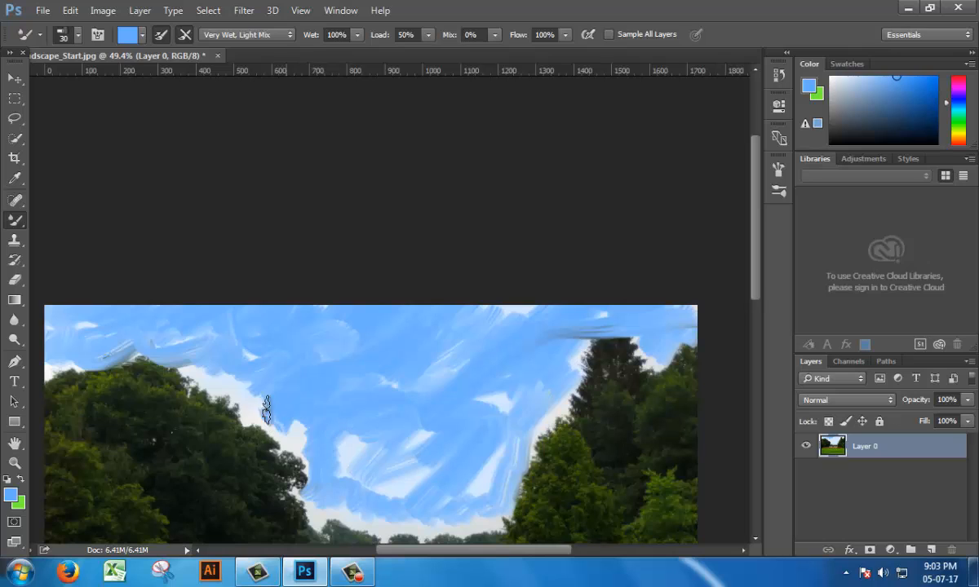
mouse_move(266, 411)
left_mouse_down()
mouse_move(225, 372)
mouse_move(451, 302)
mouse_move(395, 399)
mouse_move(581, 319)
mouse_move(494, 401)
mouse_move(555, 347)
mouse_move(452, 463)
mouse_move(426, 437)
left_mouse_up()
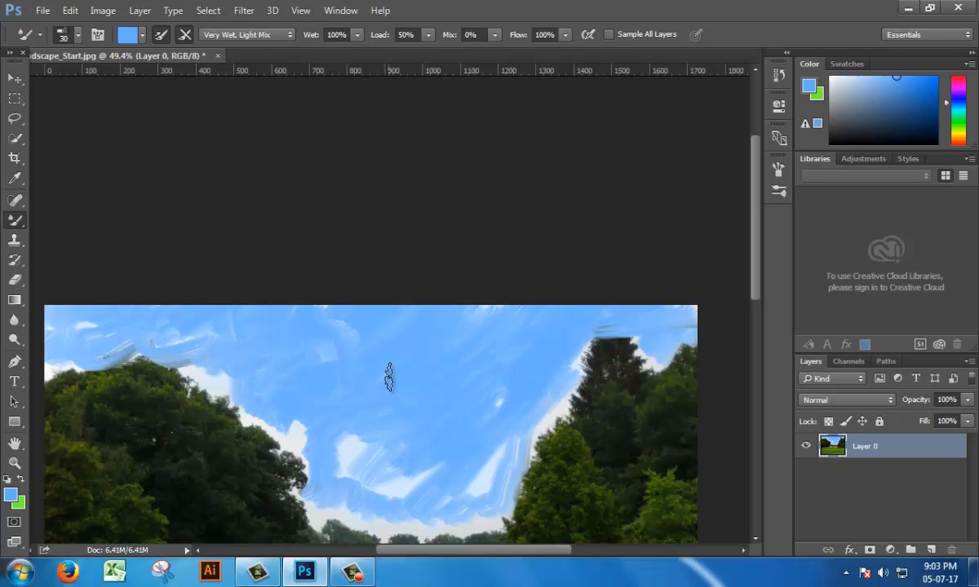
Sample the lawn's green, 529104, from the photo as the mixer brush color.
scroll(389, 377, "down", 1)
scroll(397, 393, "down", 2)
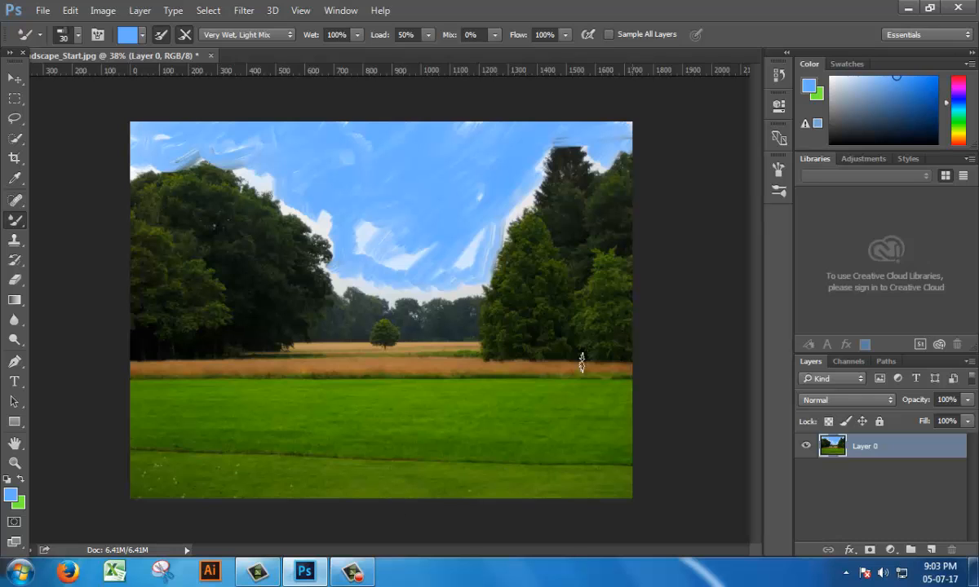
left_click(126, 34)
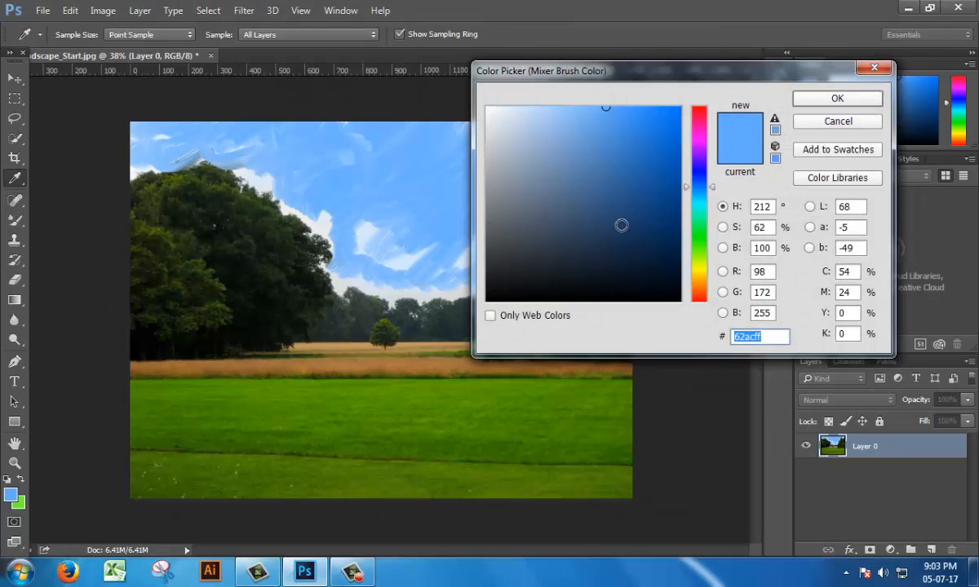
left_click_drag(700, 228, 700, 222)
left_click(377, 403)
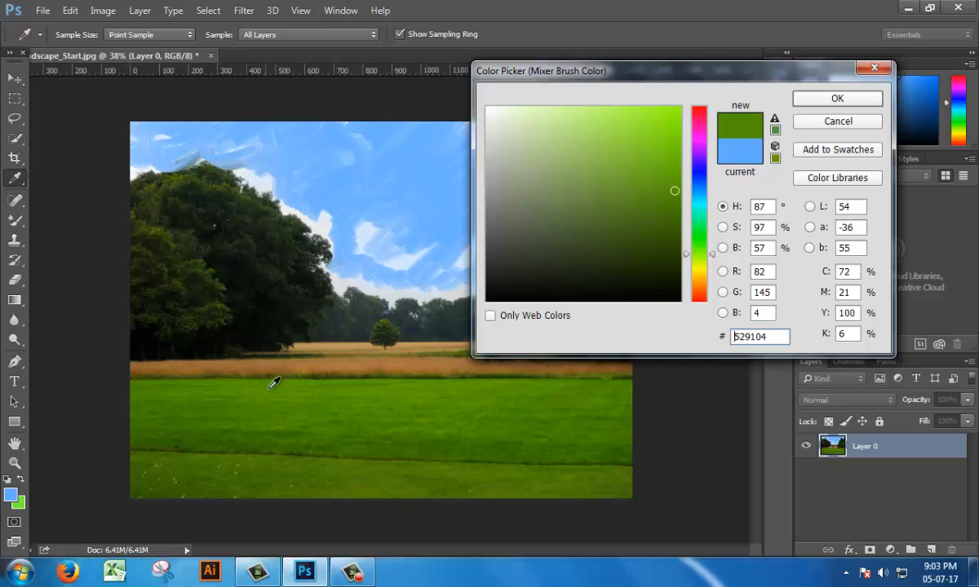
left_click(839, 97)
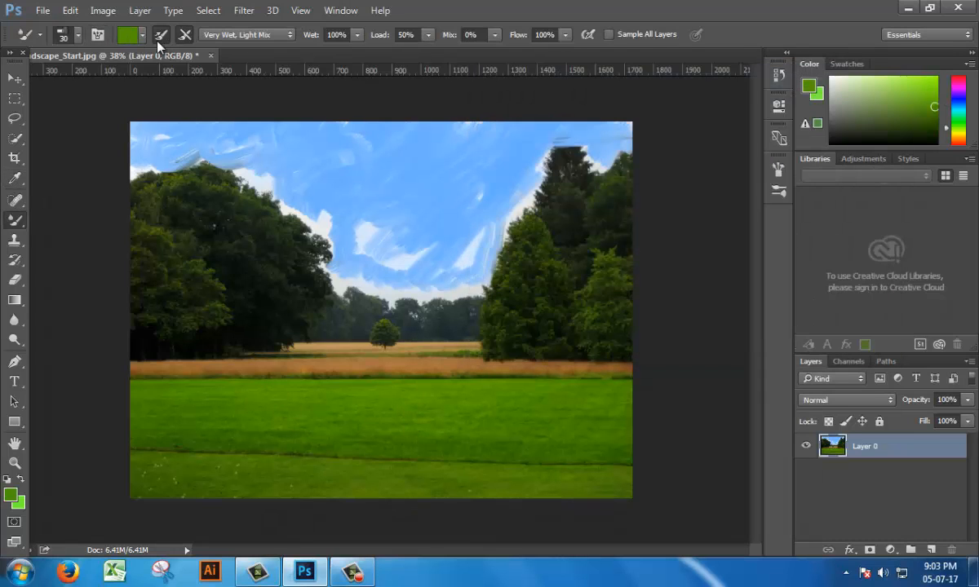
Set the blend preset to Very Wet, Heavy Mix and paint green strokes over the entire lawn.
left_click(245, 34)
left_click(248, 182)
left_click(247, 34)
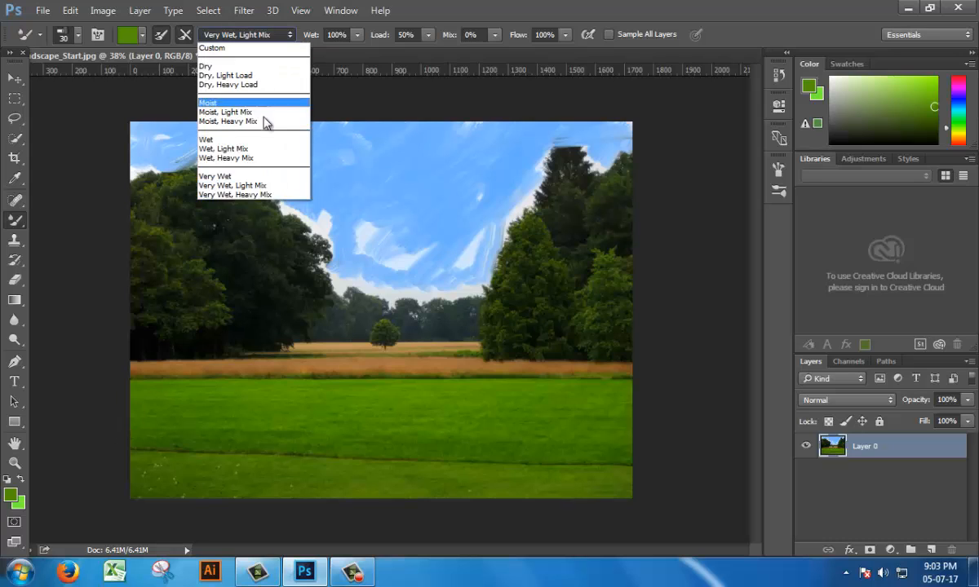
left_click(244, 185)
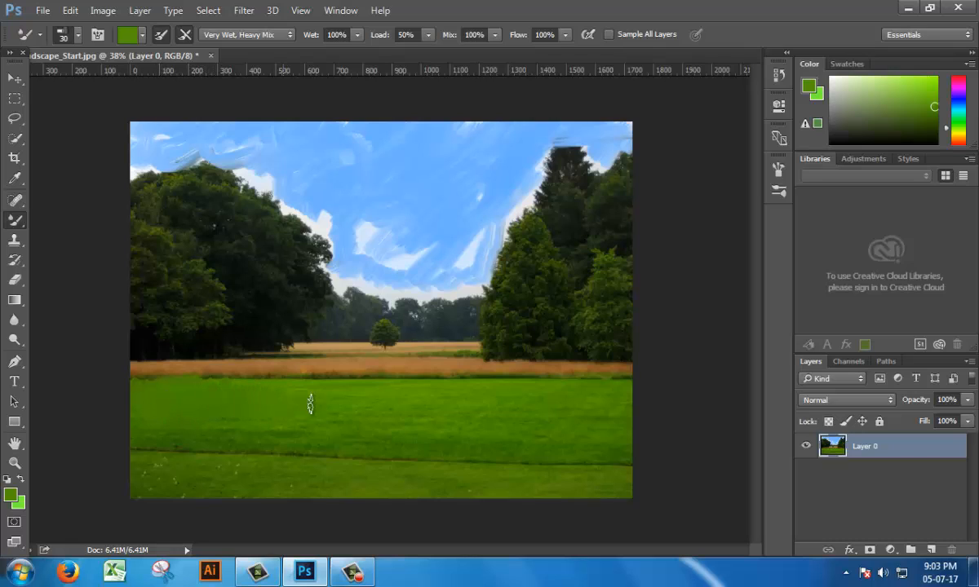
mouse_move(543, 398)
left_mouse_down()
mouse_move(617, 412)
mouse_move(601, 481)
mouse_move(640, 422)
mouse_move(599, 485)
mouse_move(491, 461)
mouse_move(348, 511)
mouse_move(178, 465)
mouse_move(142, 491)
mouse_move(164, 454)
mouse_move(136, 475)
mouse_move(323, 420)
mouse_move(278, 472)
mouse_move(410, 424)
mouse_move(380, 455)
mouse_move(450, 440)
mouse_move(468, 455)
mouse_move(528, 421)
mouse_move(490, 461)
mouse_move(477, 493)
mouse_move(554, 456)
mouse_move(569, 479)
mouse_move(607, 495)
left_mouse_up()
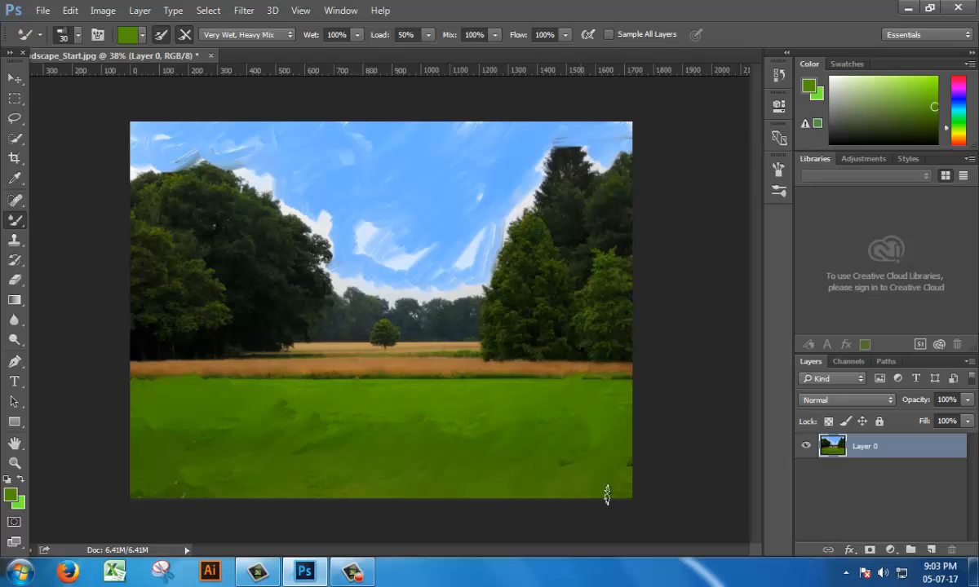
mouse_move(539, 466)
left_mouse_down()
mouse_move(550, 428)
mouse_move(463, 466)
mouse_move(526, 377)
mouse_move(426, 435)
mouse_move(449, 389)
mouse_move(358, 435)
mouse_move(373, 382)
mouse_move(310, 415)
mouse_move(307, 403)
mouse_move(279, 411)
mouse_move(264, 398)
mouse_move(190, 436)
mouse_move(347, 405)
mouse_move(472, 410)
mouse_move(579, 384)
mouse_move(584, 422)
mouse_move(635, 379)
mouse_move(598, 456)
mouse_move(623, 444)
mouse_move(624, 469)
left_mouse_up()
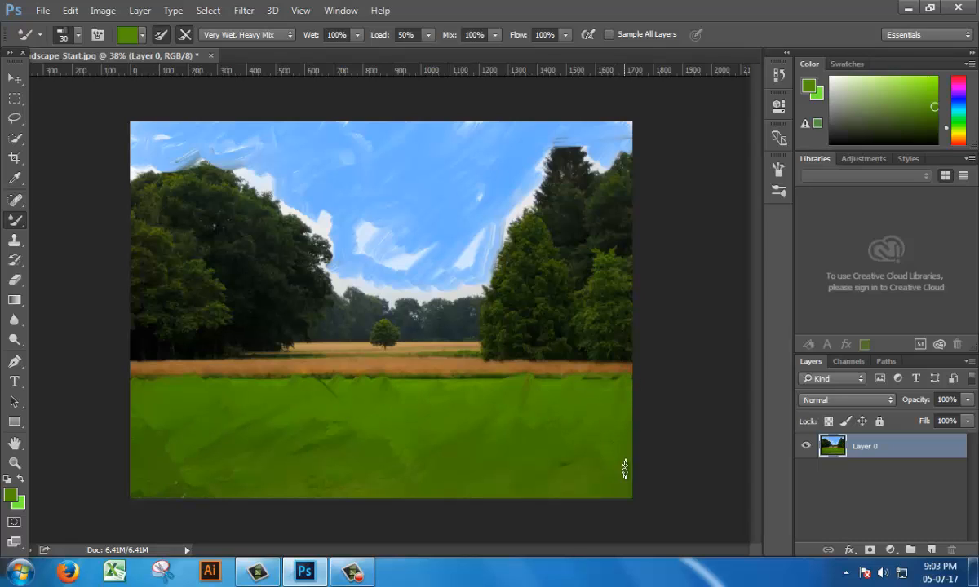
Set the blend preset to Dry and paint scattered lighter green patches across the lower half of the lawn.
left_click(222, 38)
left_click(214, 61)
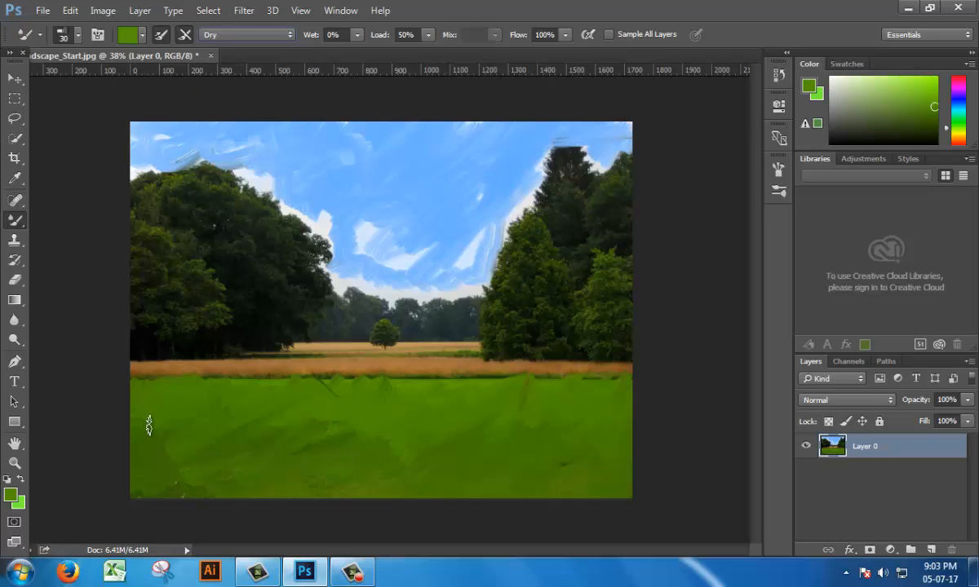
mouse_move(137, 486)
left_mouse_down()
mouse_move(164, 441)
mouse_move(163, 486)
mouse_move(146, 465)
mouse_move(182, 465)
mouse_move(196, 446)
mouse_move(179, 443)
mouse_move(186, 462)
mouse_move(216, 441)
mouse_move(235, 459)
mouse_move(283, 427)
mouse_move(342, 414)
left_mouse_up()
mouse_move(529, 439)
left_mouse_down()
mouse_move(607, 459)
mouse_move(602, 490)
mouse_move(619, 479)
mouse_move(457, 492)
mouse_move(500, 499)
mouse_move(530, 490)
mouse_move(485, 459)
left_mouse_up()
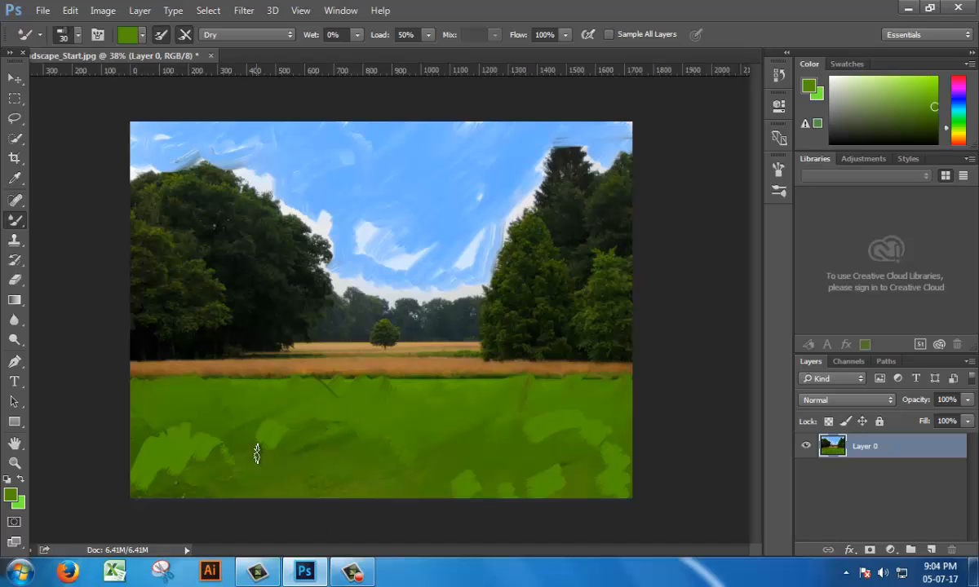
mouse_move(234, 461)
left_mouse_down()
mouse_move(294, 460)
mouse_move(324, 491)
left_mouse_up()
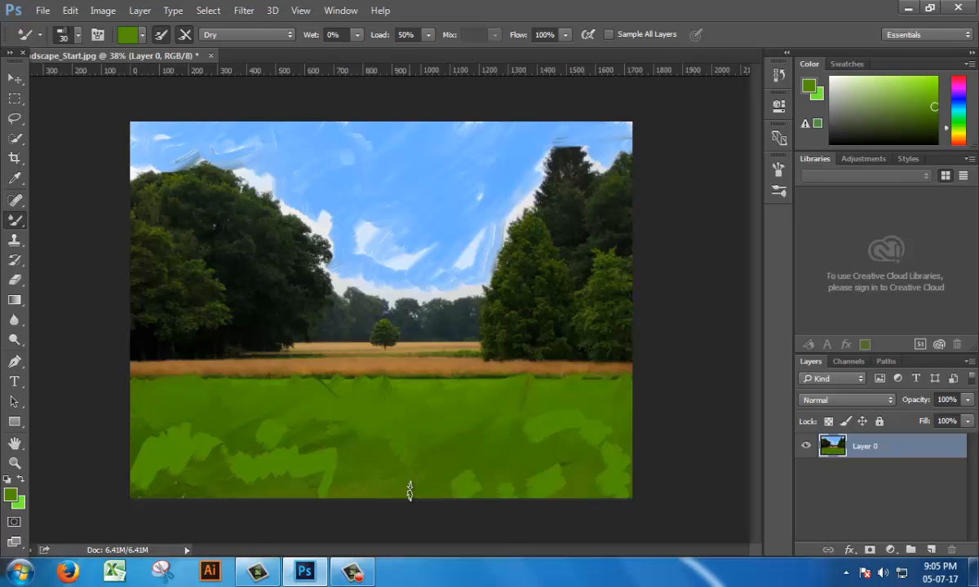
left_click(352, 573)
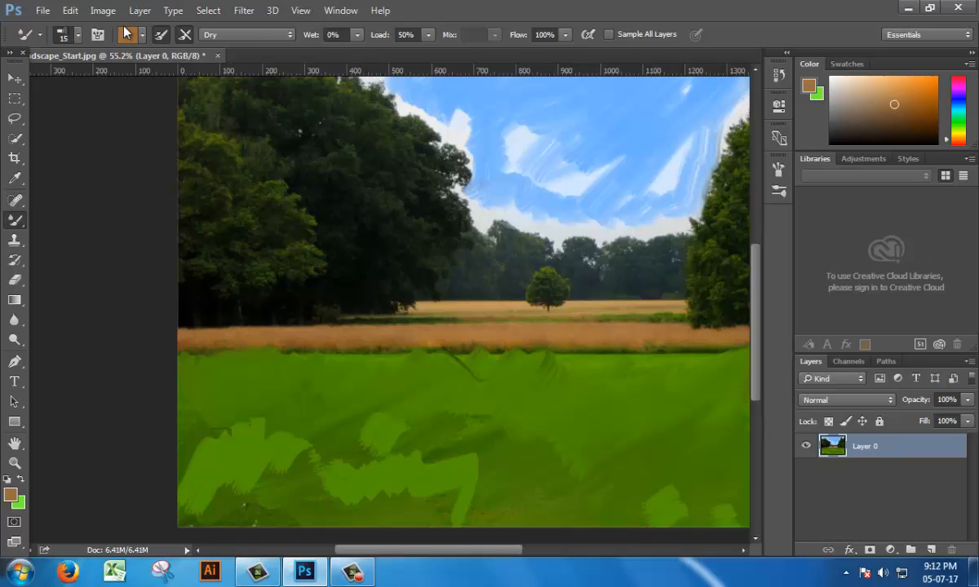
Set the blend preset to Very Wet and brush short upward brown strokes along the whole dry-grass strip above the lawn.
left_click(206, 33)
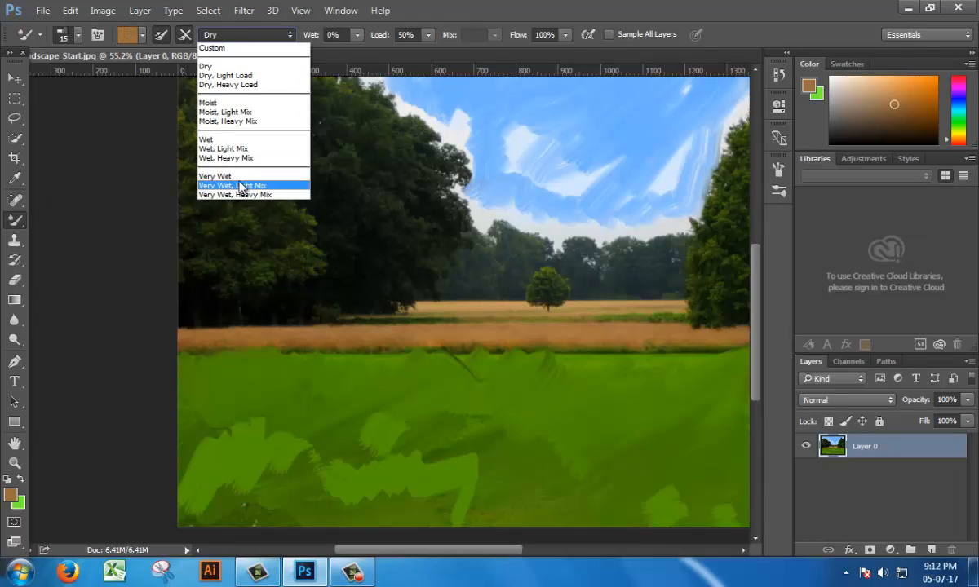
left_click(237, 174)
left_click(245, 35)
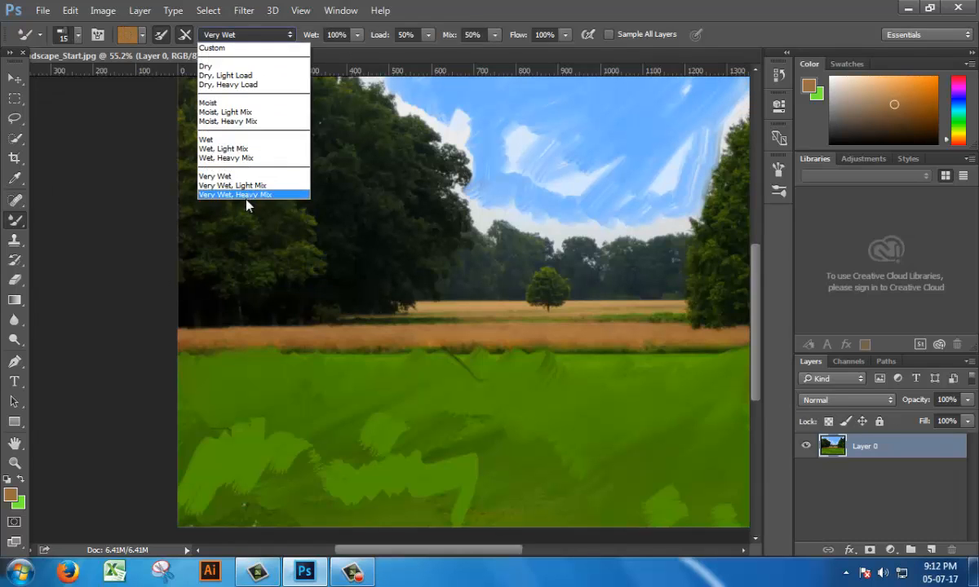
left_click(225, 170)
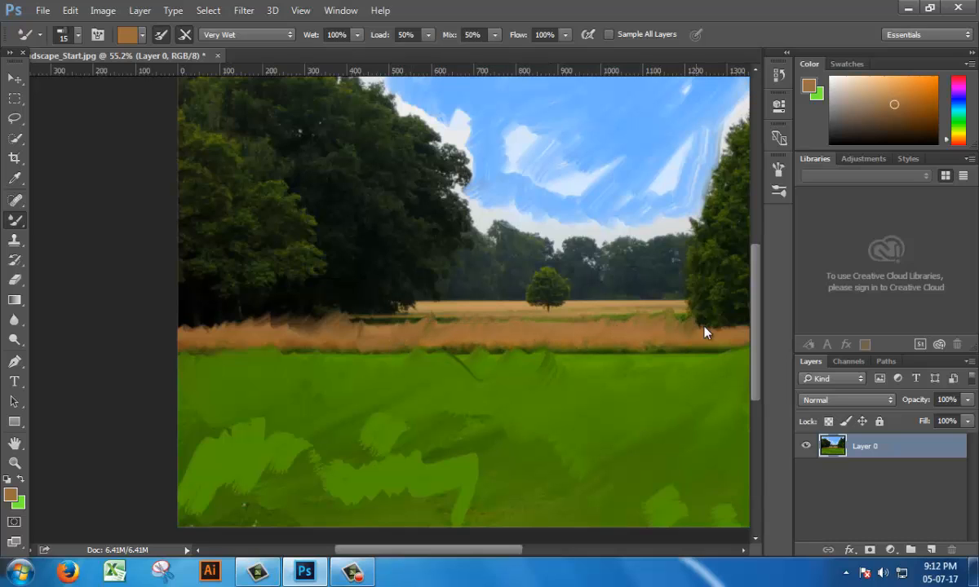
left_click_drag(650, 334, 491, 362)
left_click_drag(565, 363, 610, 365)
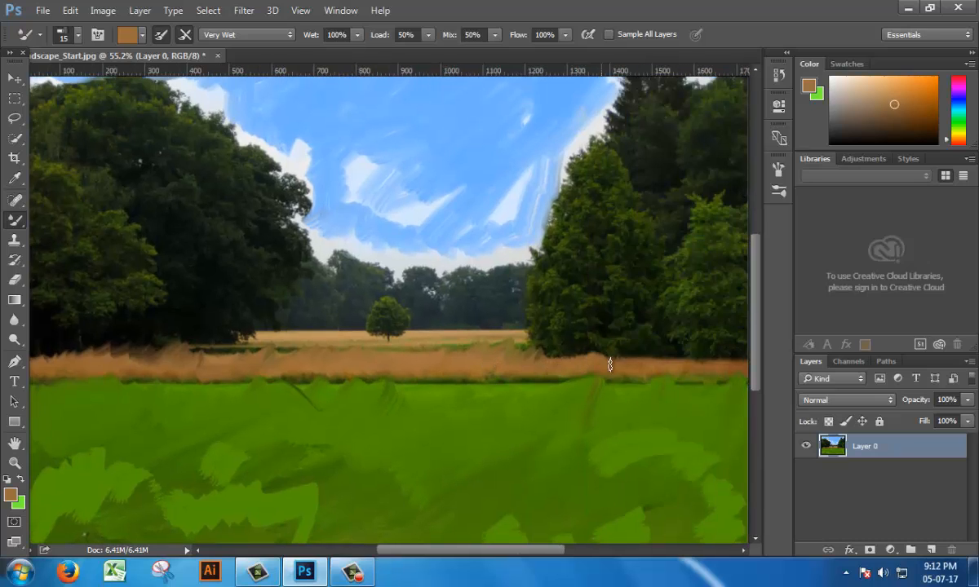
mouse_move(686, 383)
left_mouse_down()
mouse_move(561, 398)
mouse_move(623, 383)
left_mouse_up()
Set the mixer brush color to a dark brown and the blend preset to Dry.
left_click_drag(88, 254, 354, 256)
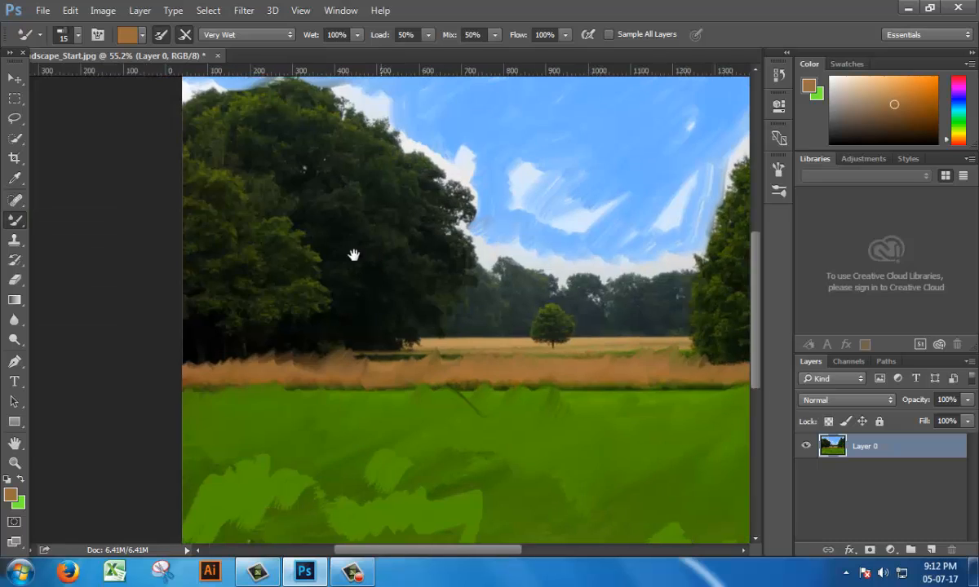
left_click_drag(237, 248, 379, 248)
scroll(463, 287, "up", 2)
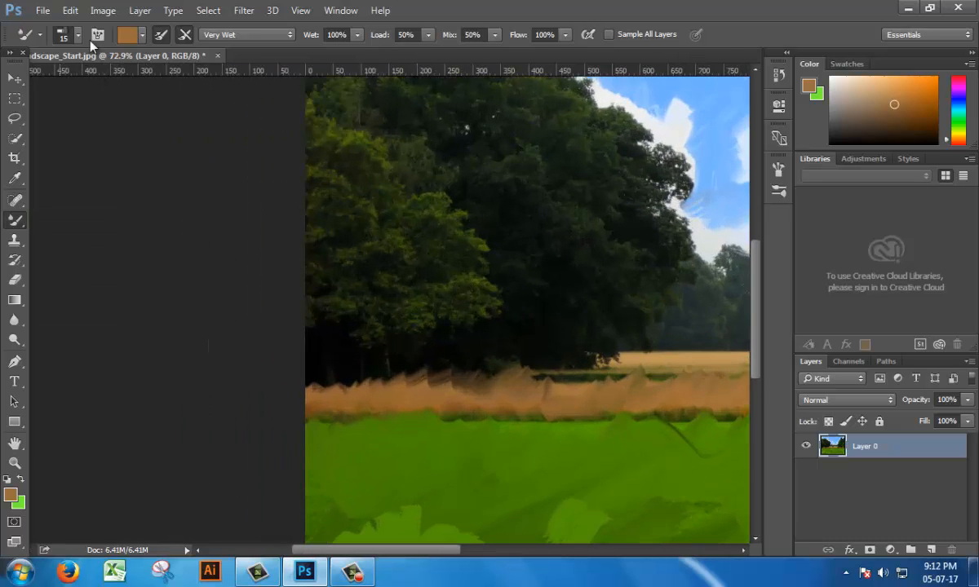
left_click(128, 34)
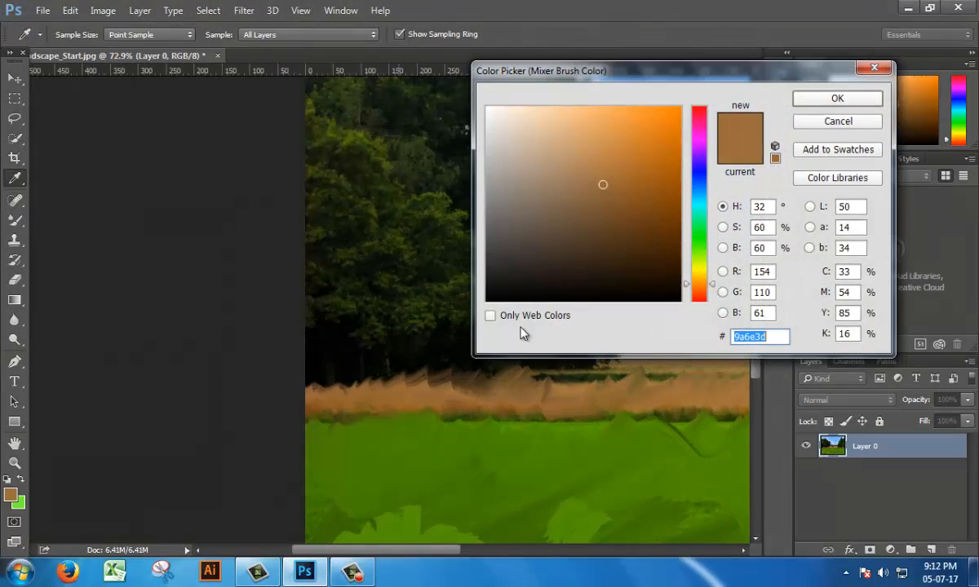
left_click(620, 237)
left_click(810, 100)
left_click(262, 34)
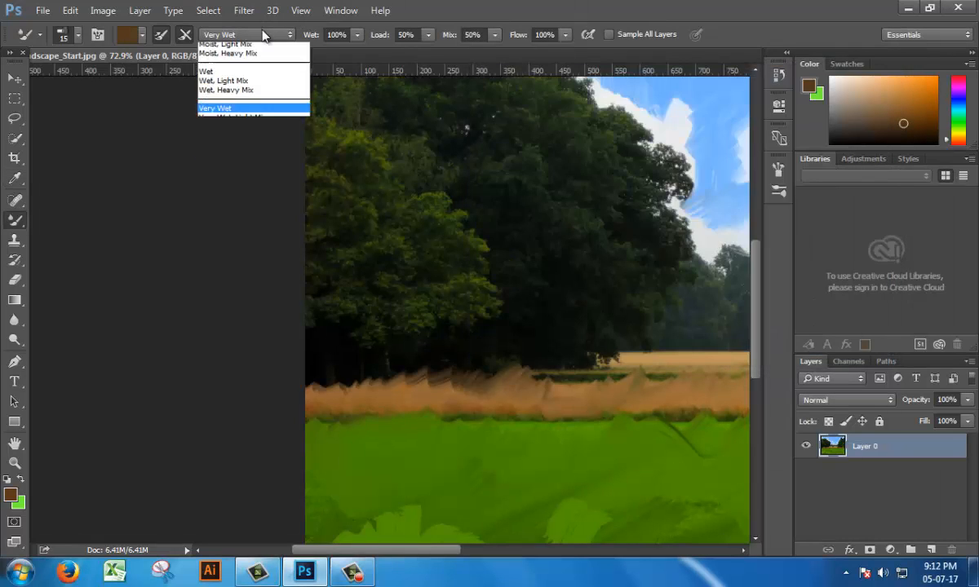
scroll(245, 74, "up", 3)
left_click(216, 49)
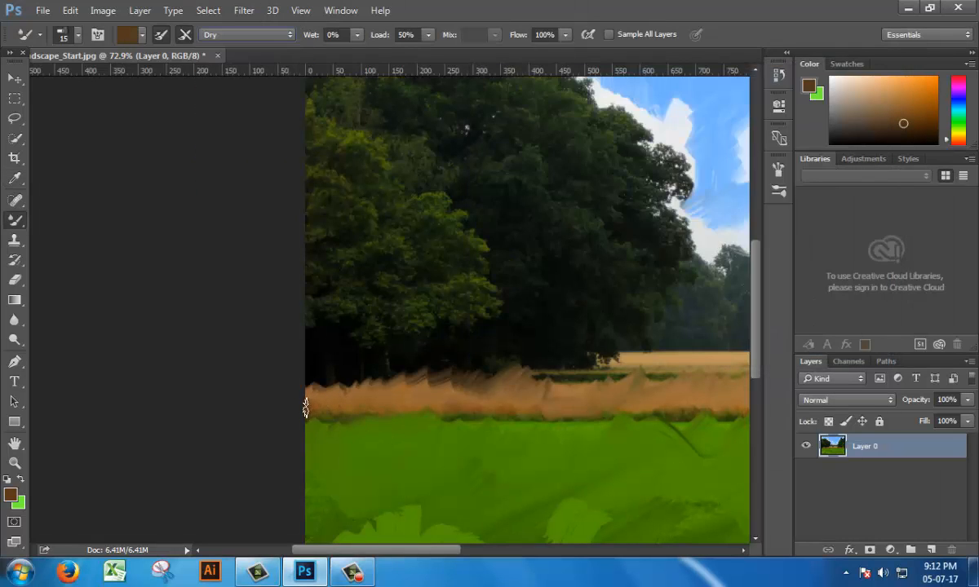
Undo the first test stroke, reduce the brush to 7 px and paint short dark brown accents along the dry-grass strip.
left_click_drag(318, 411, 333, 410)
key("ctrl+z")
mouse_move(472, 399)
left_mouse_down()
mouse_move(503, 409)
mouse_move(530, 398)
left_mouse_up()
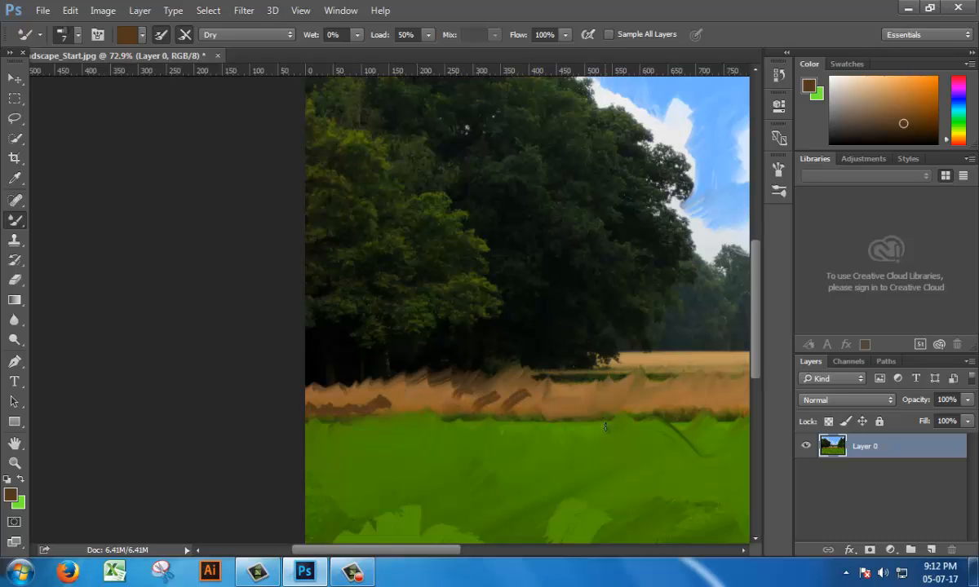
key("space")
left_click_drag(611, 420, 453, 426)
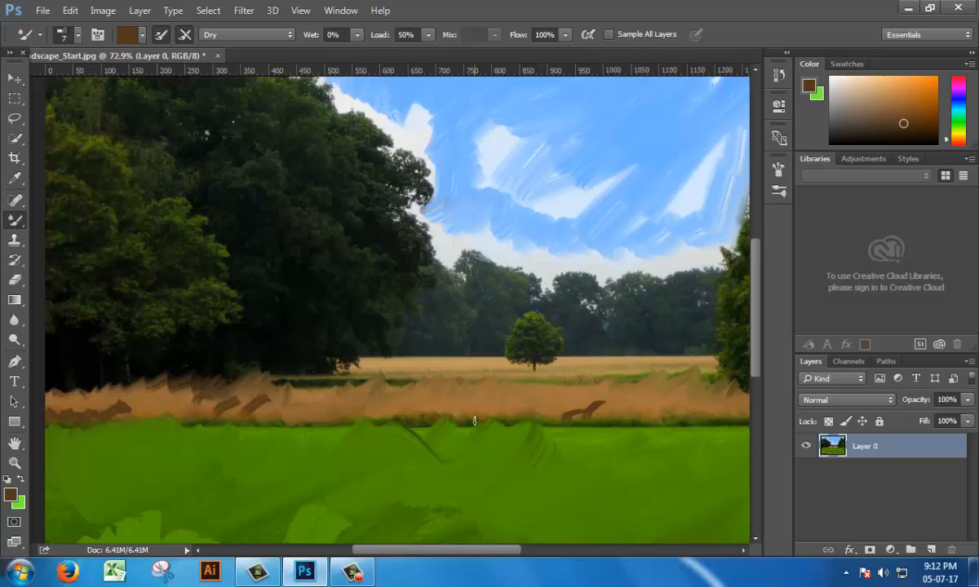
left_click_drag(453, 397, 487, 386)
key("space")
left_click_drag(710, 357, 444, 385)
left_click_drag(669, 401, 466, 428)
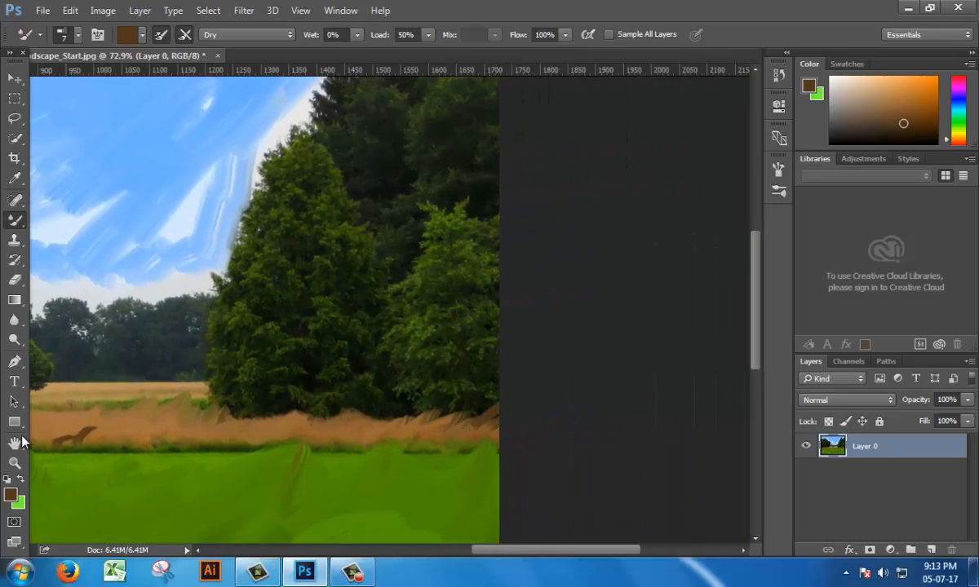
Paint more short dark brown accents along the middle and right parts of the dry-grass strip.
key("space")
left_click_drag(99, 412, 520, 353)
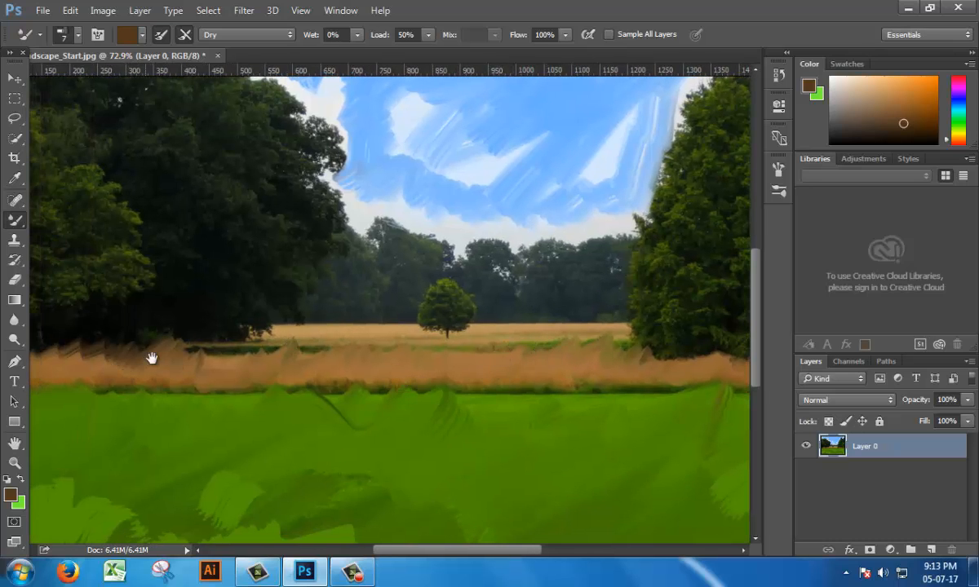
left_click_drag(152, 359, 535, 344)
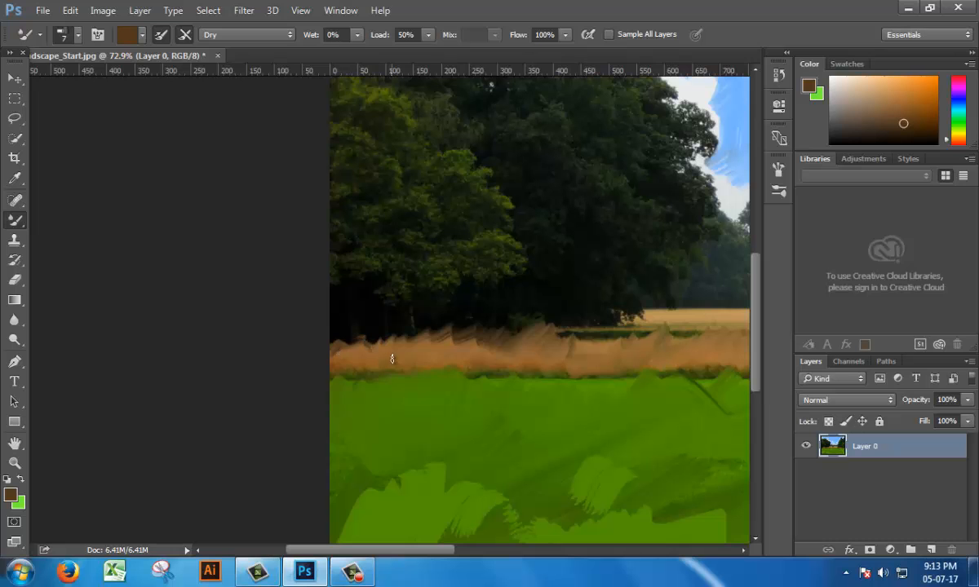
left_click_drag(571, 339, 409, 361)
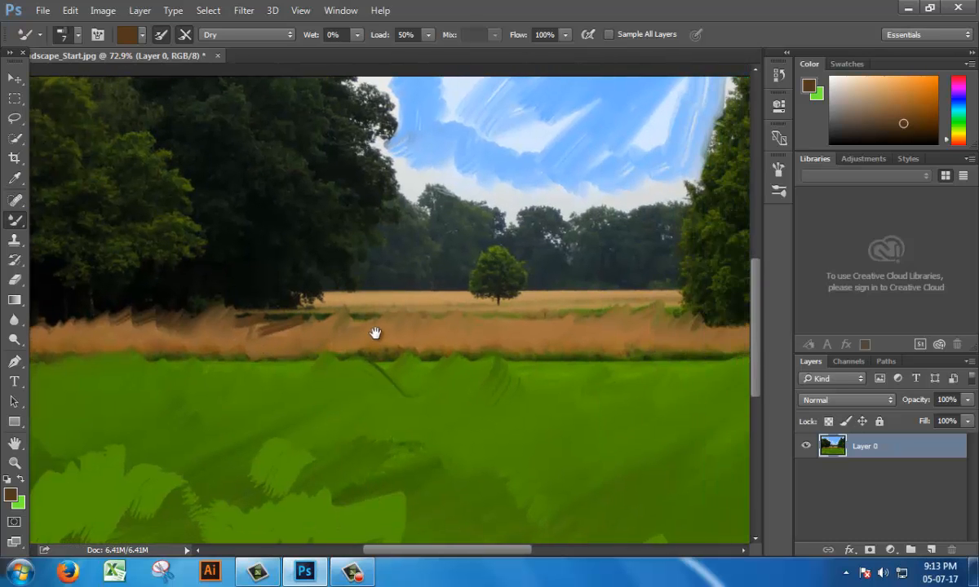
left_click_drag(323, 314, 365, 312)
left_click_drag(394, 322, 432, 317)
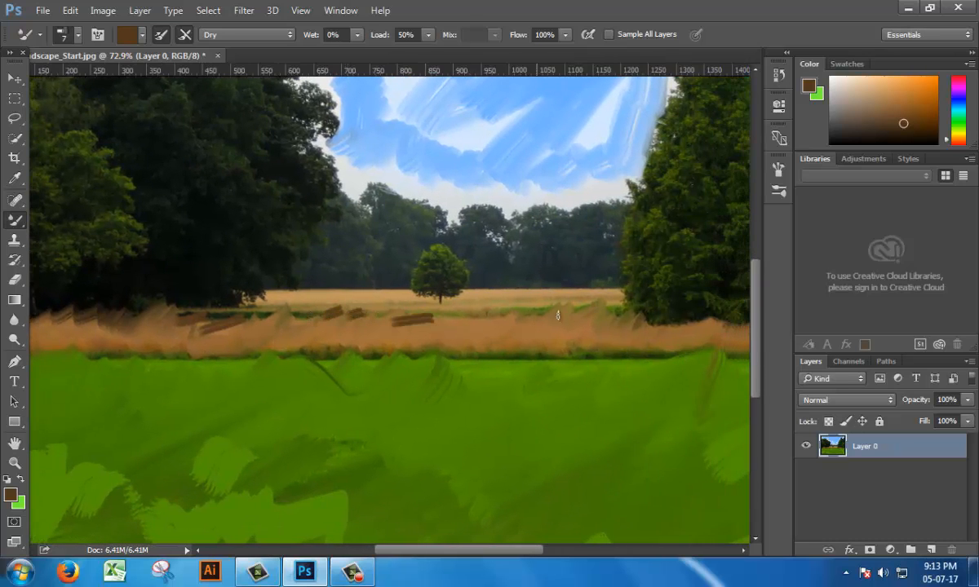
left_click_drag(547, 318, 610, 308)
left_click_drag(647, 350, 622, 427)
scroll(353, 294, "down", 7)
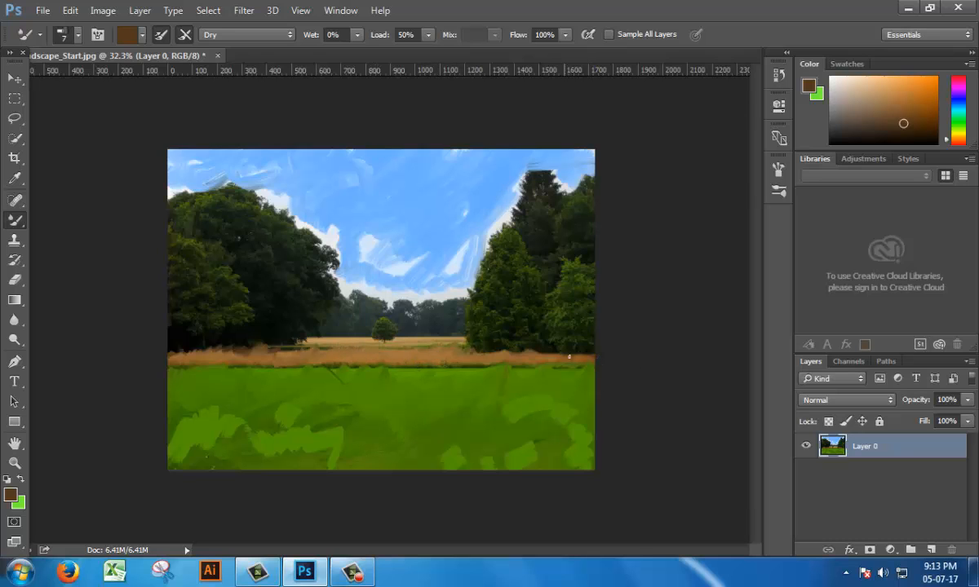
Set the blend preset to Very Wet, Light Mix and the mixer brush color to dark green #374915 sampled from the left trees.
scroll(275, 360, "up", 3)
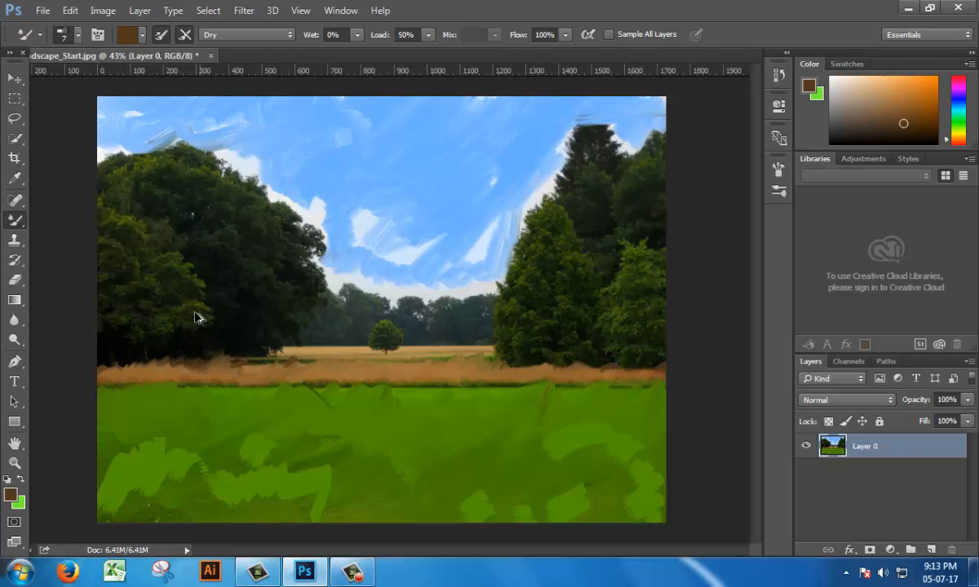
scroll(199, 320, "down", 2)
scroll(200, 320, "up", 3)
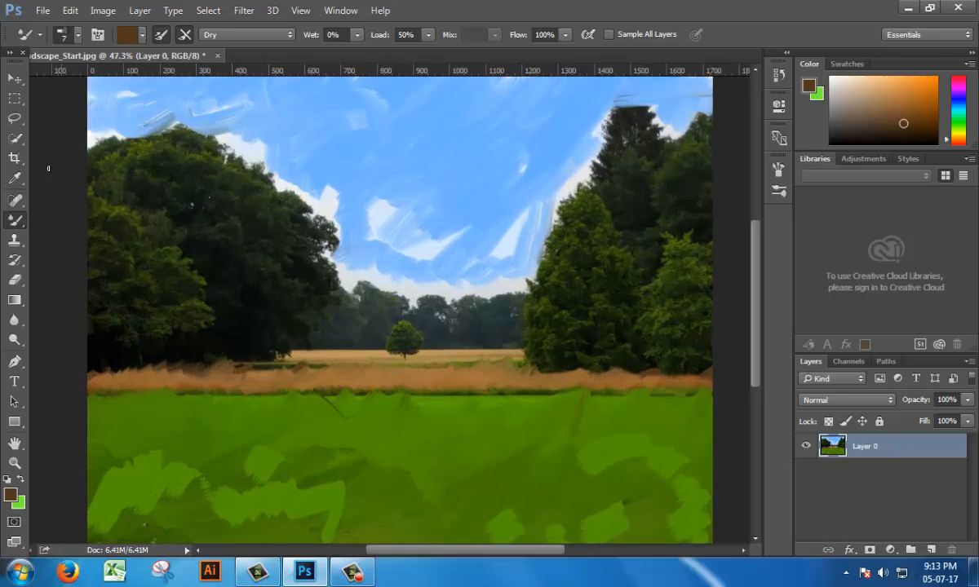
left_click(209, 41)
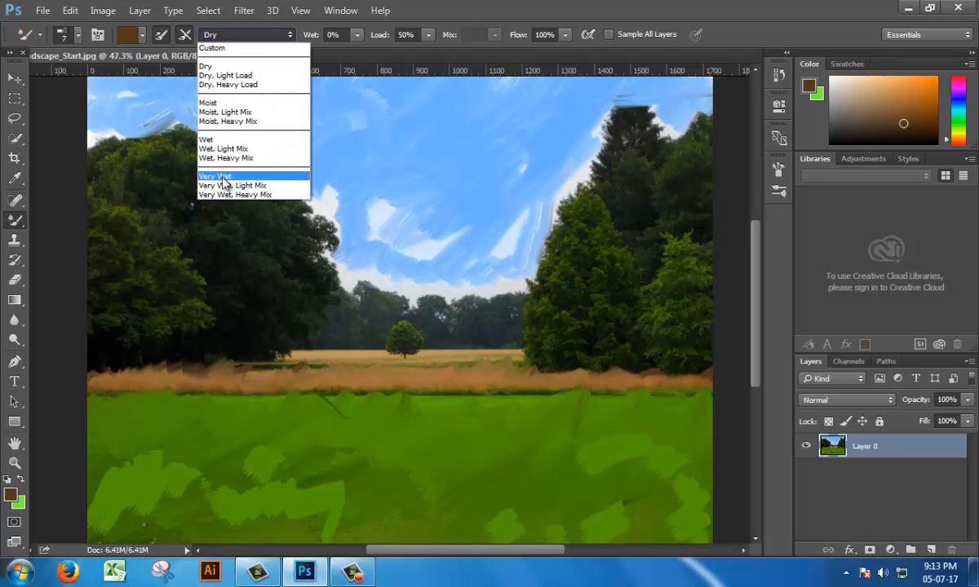
left_click(225, 186)
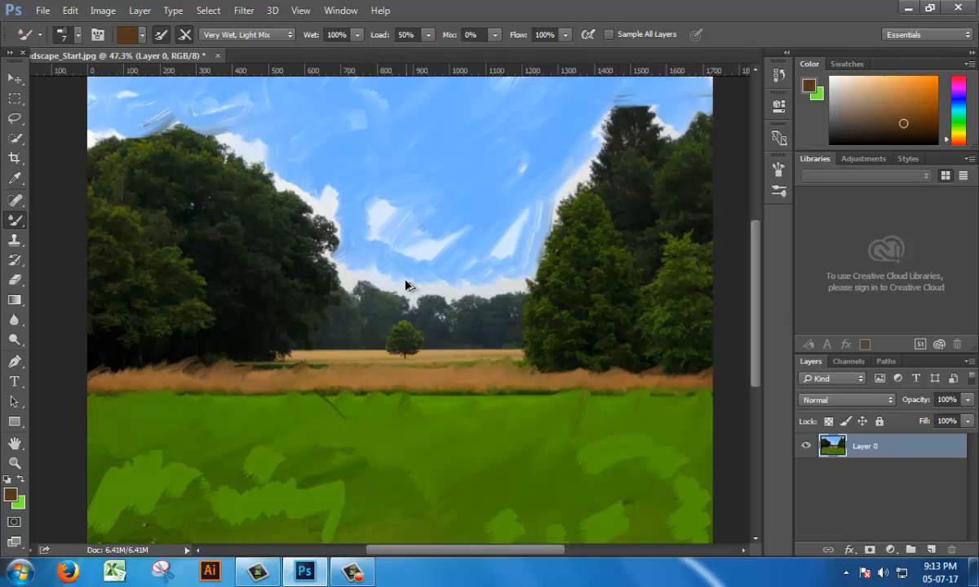
left_click_drag(406, 285, 408, 311)
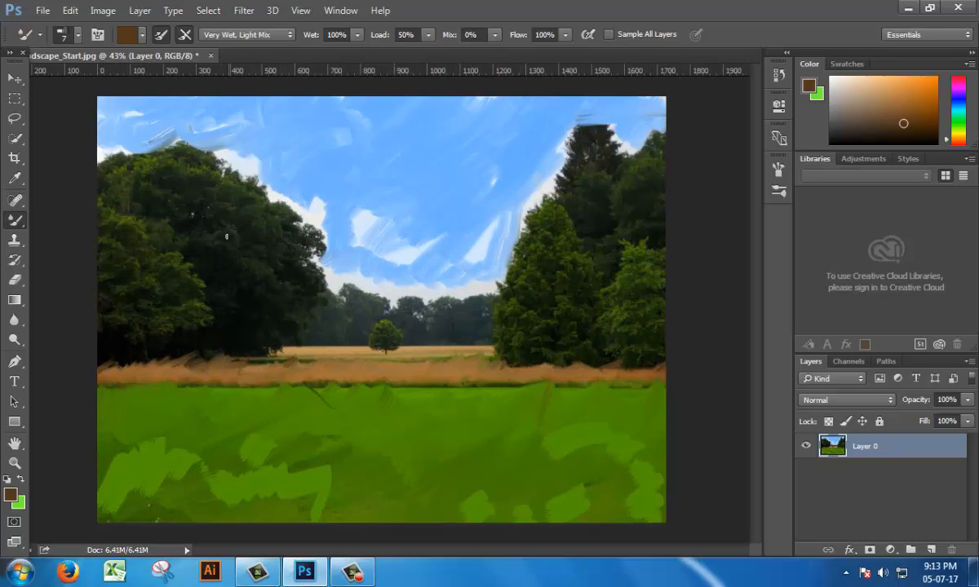
key("alt")
left_click(127, 35)
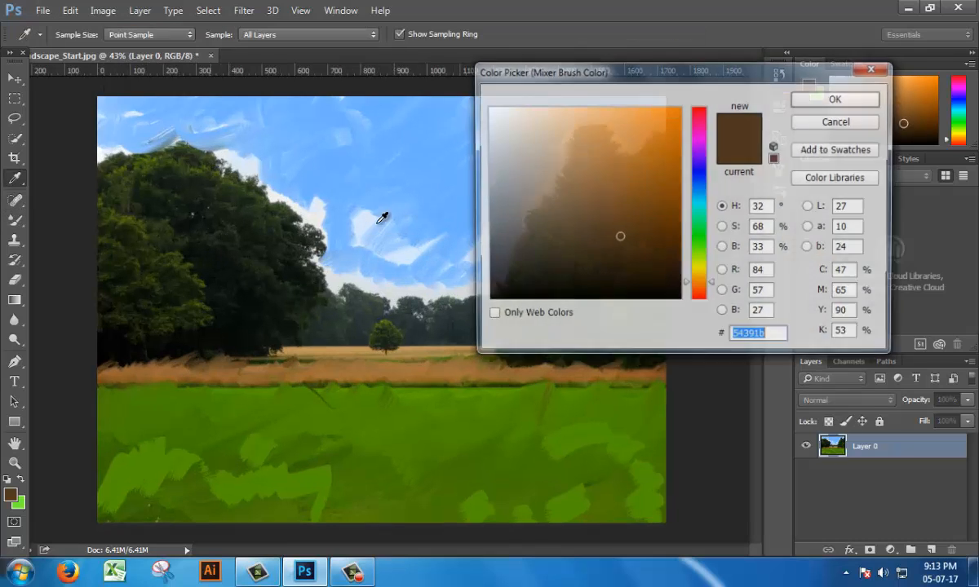
left_click(151, 210)
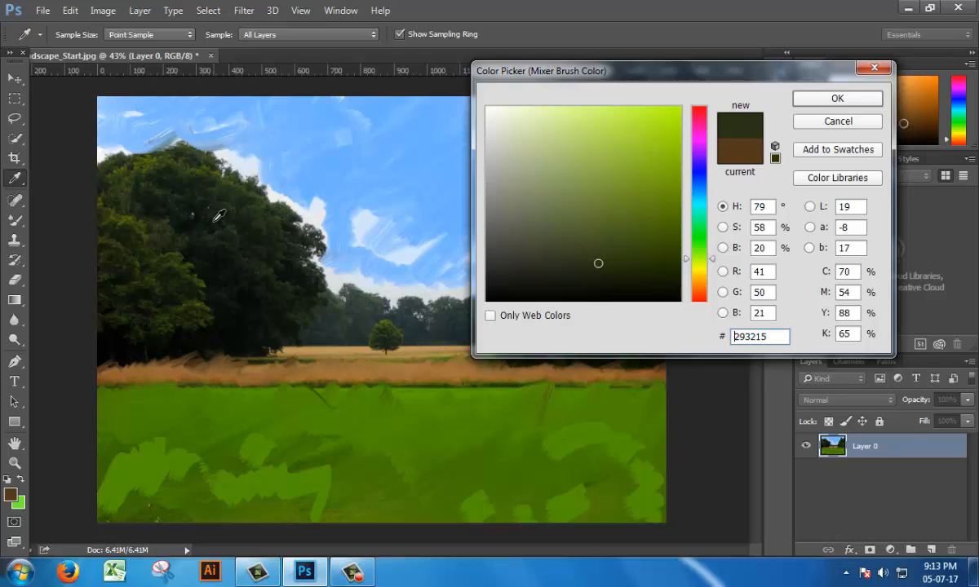
left_click_drag(219, 214, 204, 168)
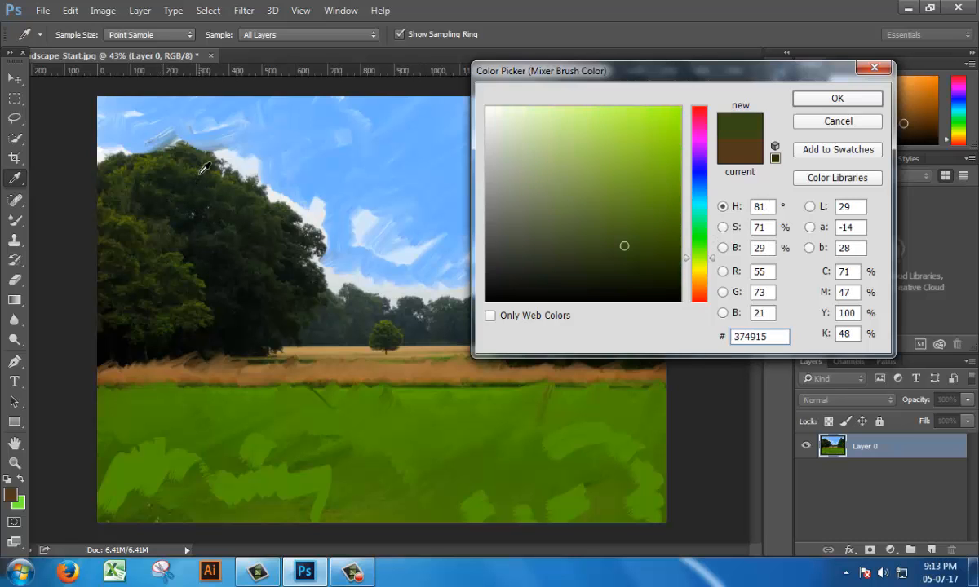
left_click(831, 96)
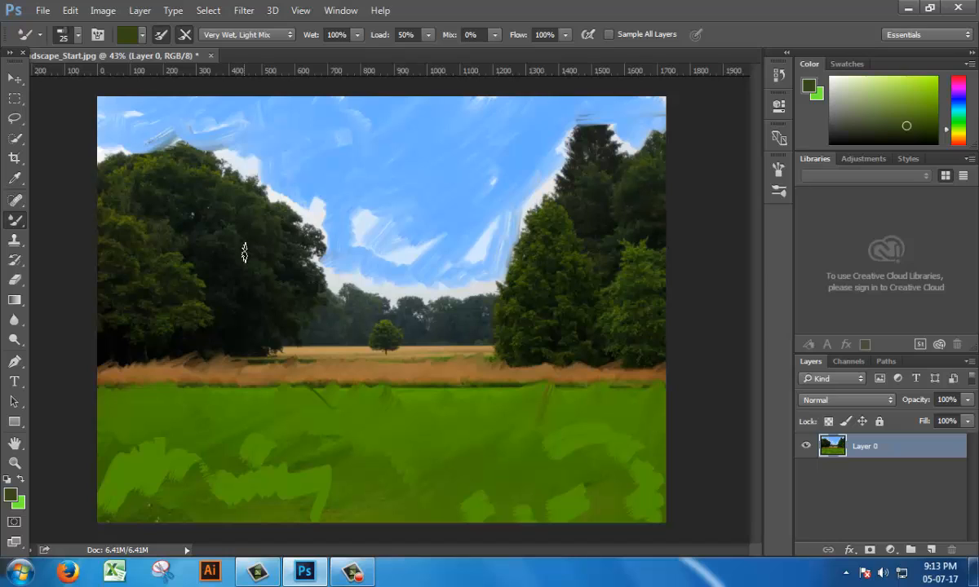
Enlarge the brush to 40 px and paint dark green strokes over the whole left tree group, softening its edge against the sky.
key("]")
key("]")
key("]")
mouse_move(160, 194)
left_mouse_down()
mouse_move(156, 229)
mouse_move(157, 206)
mouse_move(165, 221)
mouse_move(190, 203)
mouse_move(189, 172)
mouse_move(145, 207)
mouse_move(179, 208)
mouse_move(171, 182)
mouse_move(151, 200)
mouse_move(161, 183)
mouse_move(127, 170)
mouse_move(181, 173)
mouse_move(216, 215)
mouse_move(251, 218)
mouse_move(210, 228)
mouse_move(220, 204)
mouse_move(187, 176)
mouse_move(208, 189)
mouse_move(210, 230)
mouse_move(236, 202)
mouse_move(260, 207)
mouse_move(270, 234)
mouse_move(284, 247)
mouse_move(288, 229)
mouse_move(296, 263)
left_mouse_up()
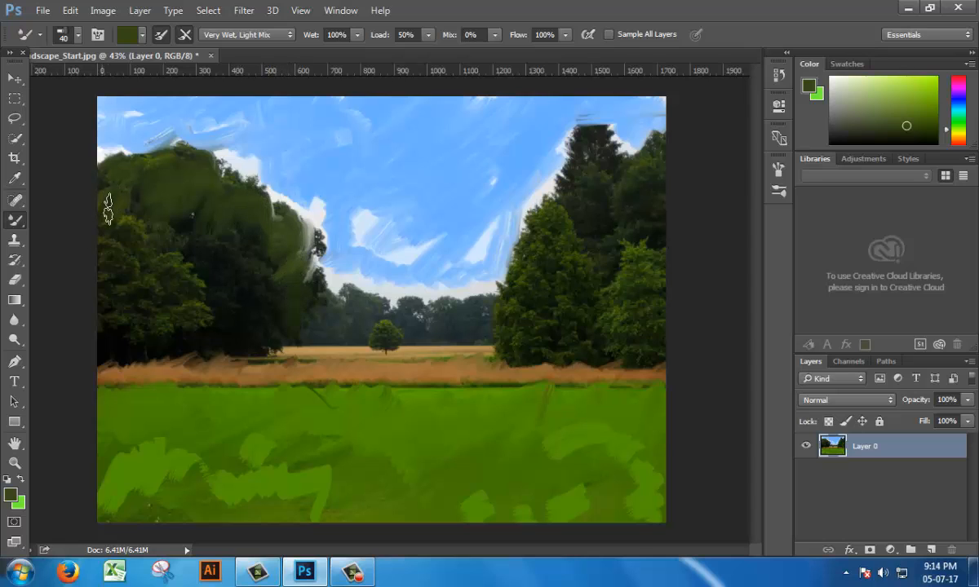
mouse_move(107, 204)
left_mouse_down()
mouse_move(109, 236)
mouse_move(123, 243)
mouse_move(101, 325)
mouse_move(126, 340)
mouse_move(153, 316)
mouse_move(162, 247)
mouse_move(151, 305)
mouse_move(159, 325)
mouse_move(196, 326)
mouse_move(209, 261)
mouse_move(228, 245)
mouse_move(212, 280)
mouse_move(250, 262)
mouse_move(225, 304)
mouse_move(250, 288)
mouse_move(225, 310)
mouse_move(231, 331)
mouse_move(267, 326)
mouse_move(242, 296)
mouse_move(265, 319)
left_mouse_up()
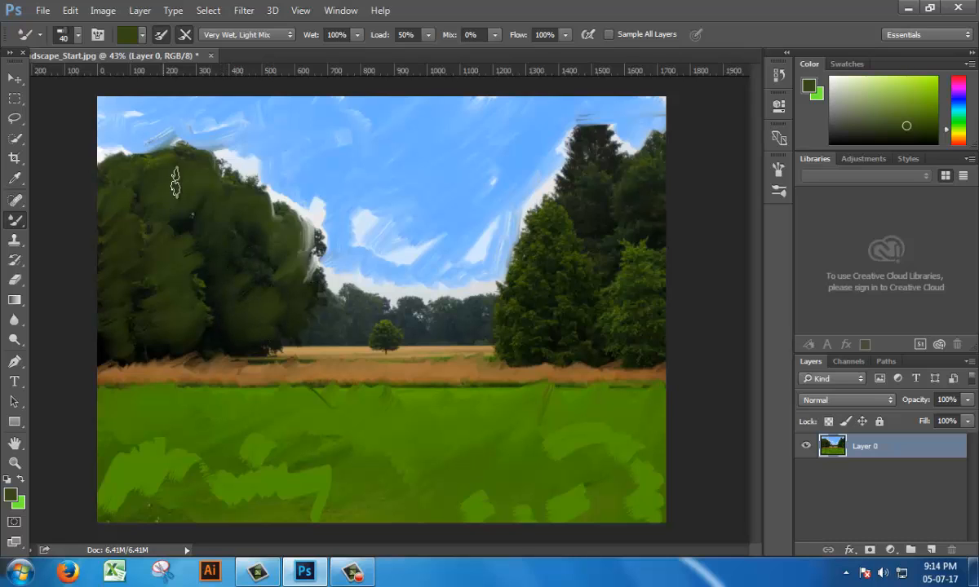
left_click_drag(234, 185, 256, 211)
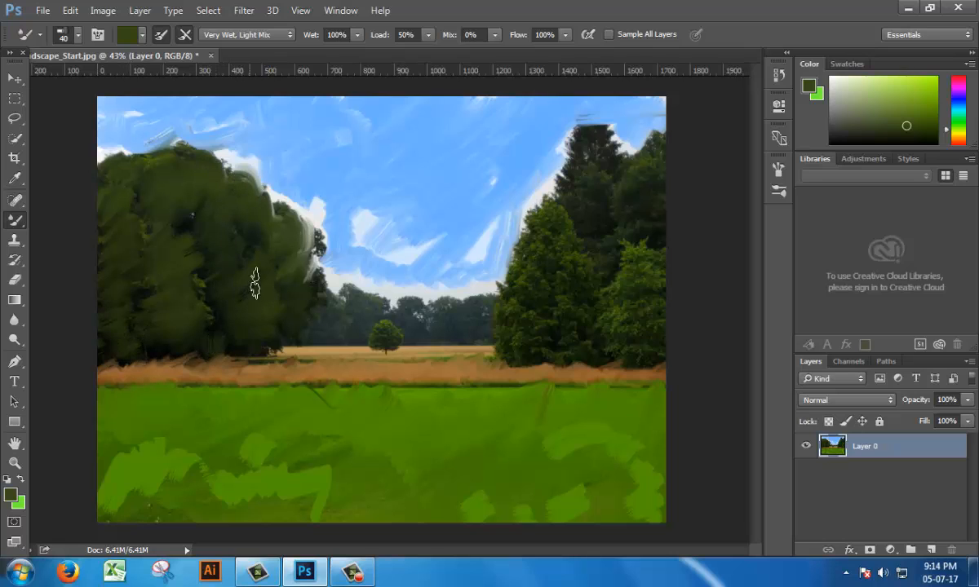
left_click_drag(254, 284, 300, 244)
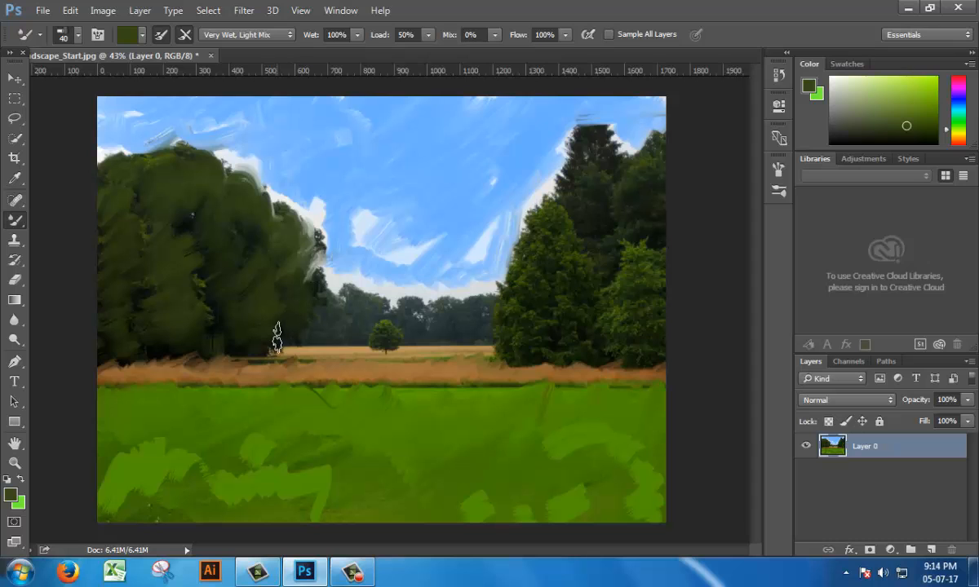
scroll(129, 225, "down", 2)
scroll(128, 218, "up", 2)
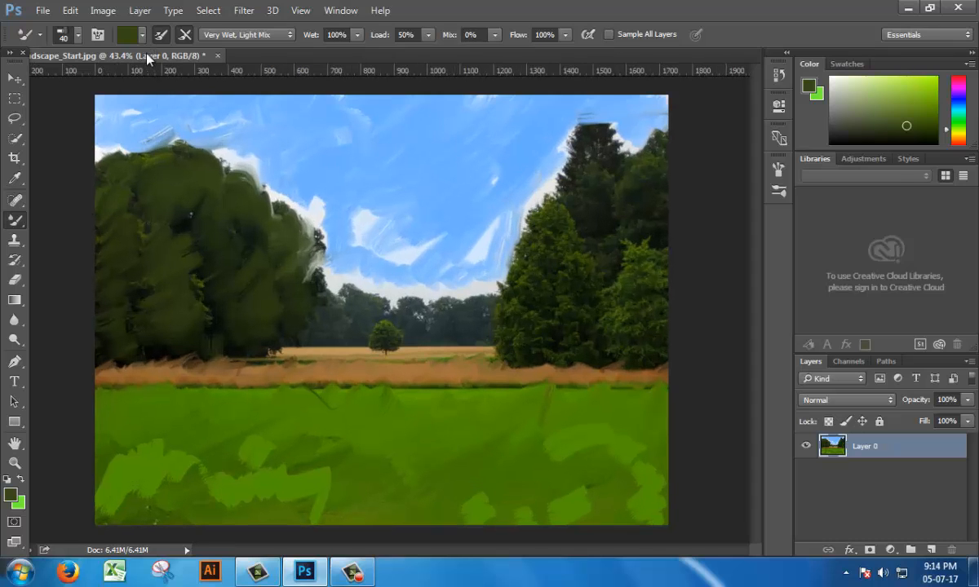
left_click(127, 33)
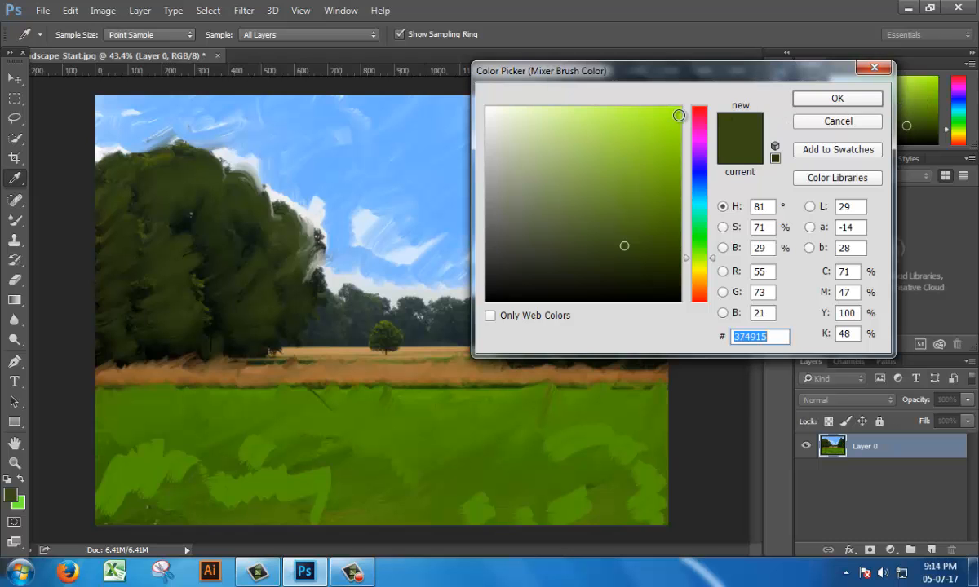
left_click(826, 99)
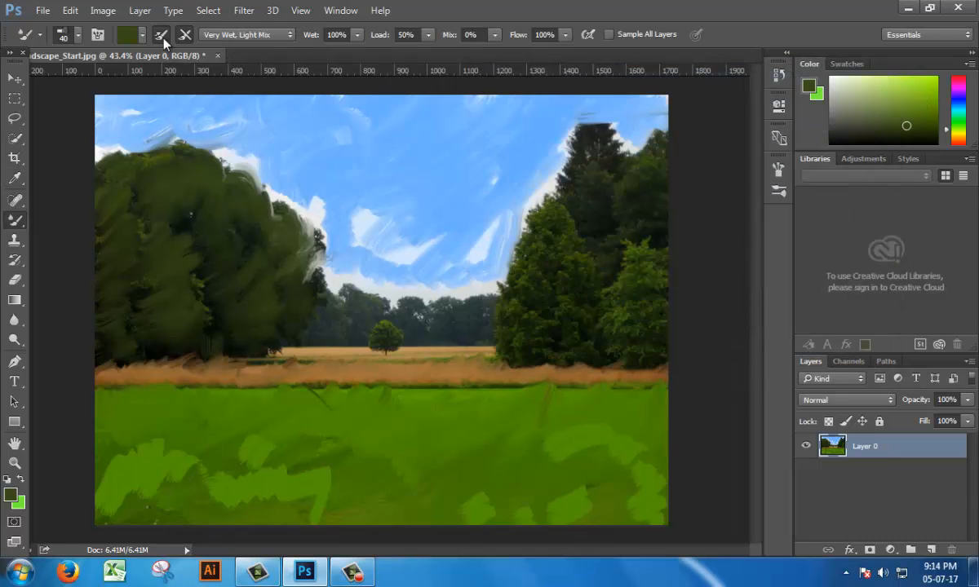
left_click(61, 36)
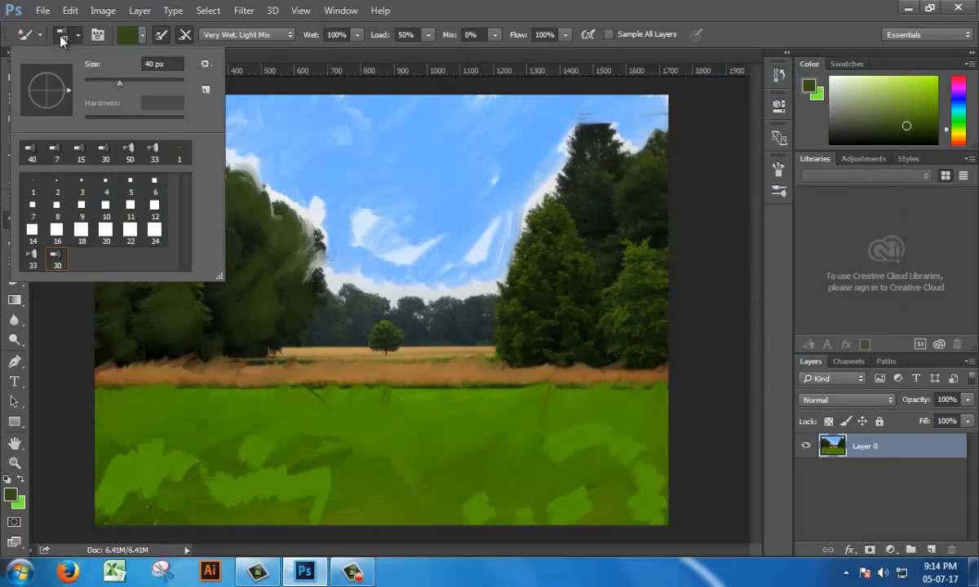
double_click(57, 258)
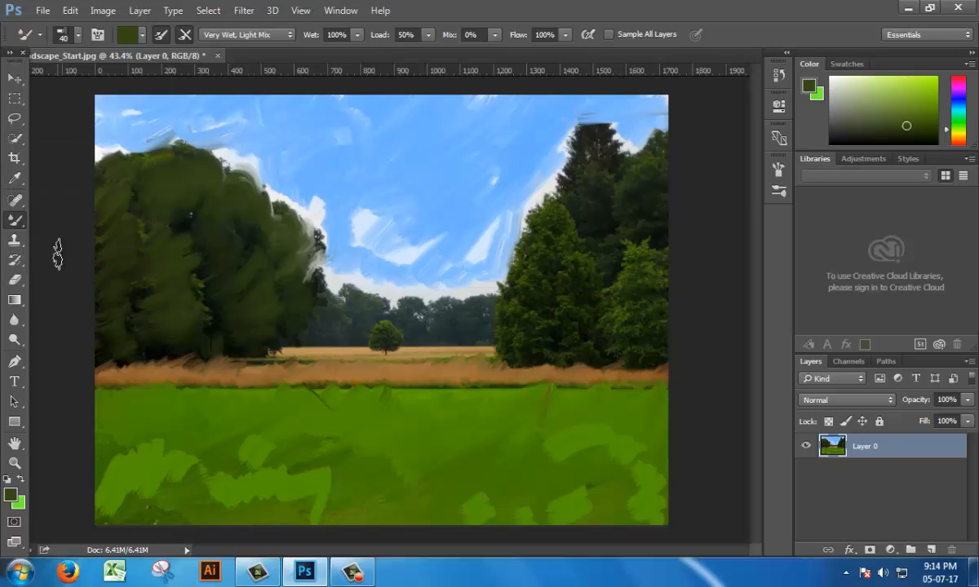
Set the blend preset to Dry and dab scattered green patches onto the left trees, undoing the unwanted stroke near their middle.
left_click(230, 34)
left_click(226, 64)
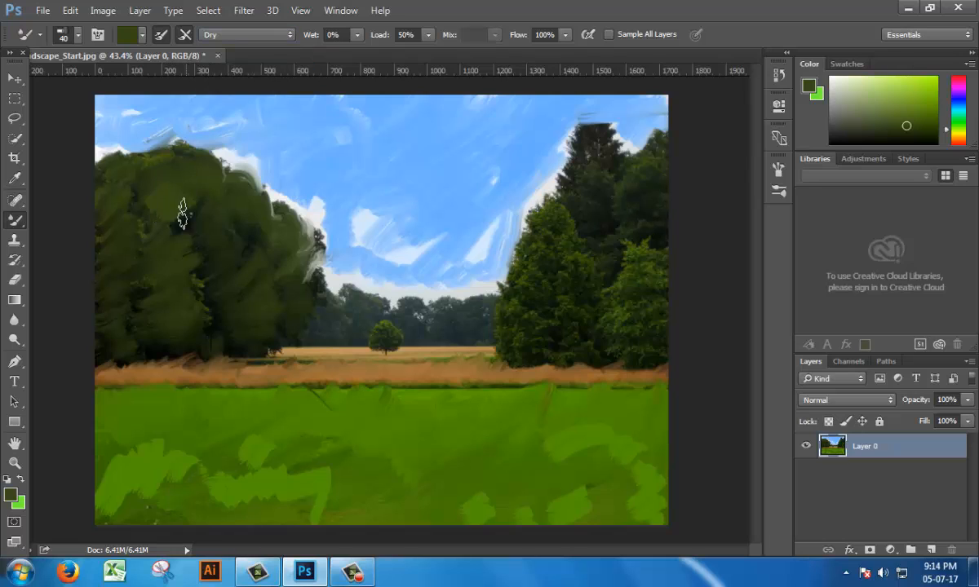
left_click_drag(220, 263, 257, 275)
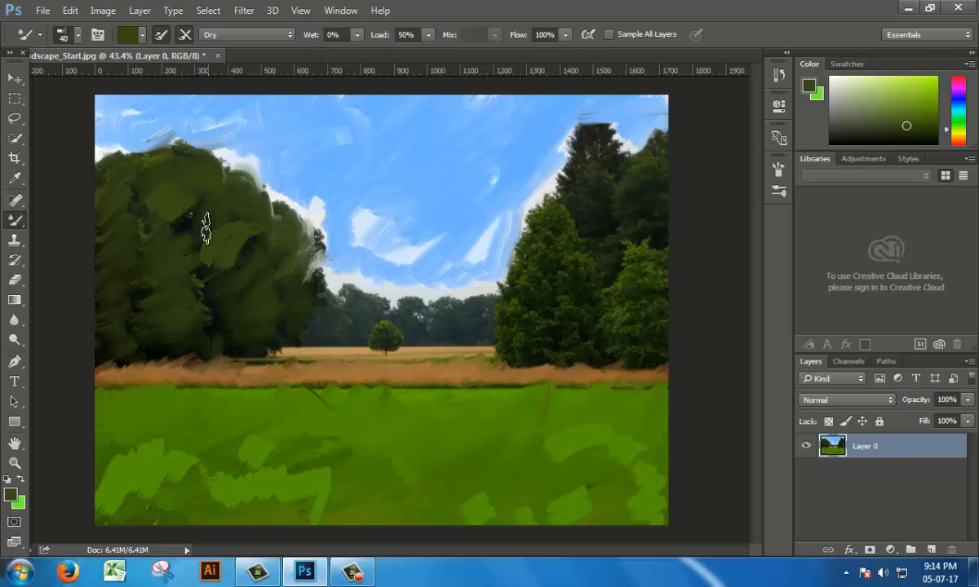
key("ctrl+z")
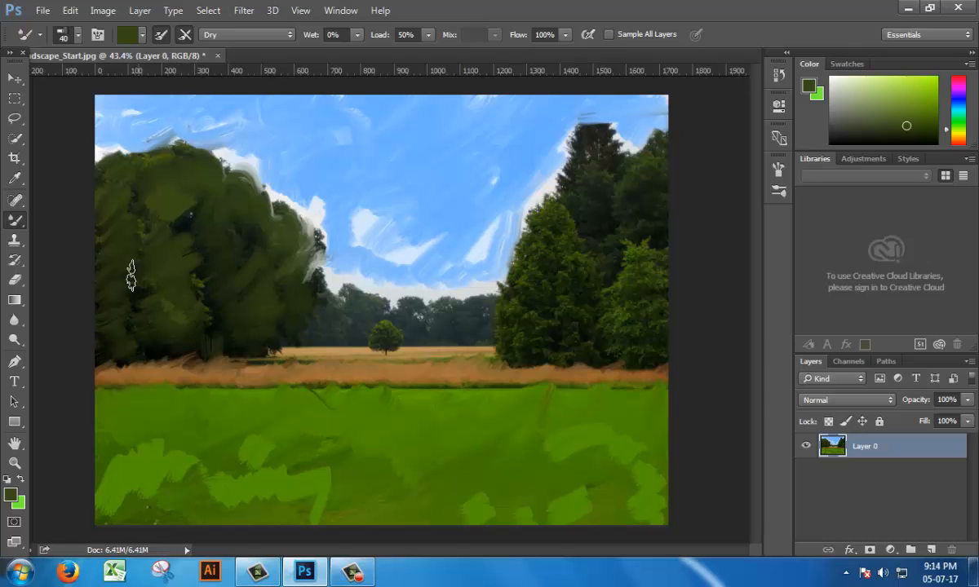
left_click_drag(244, 310, 277, 297)
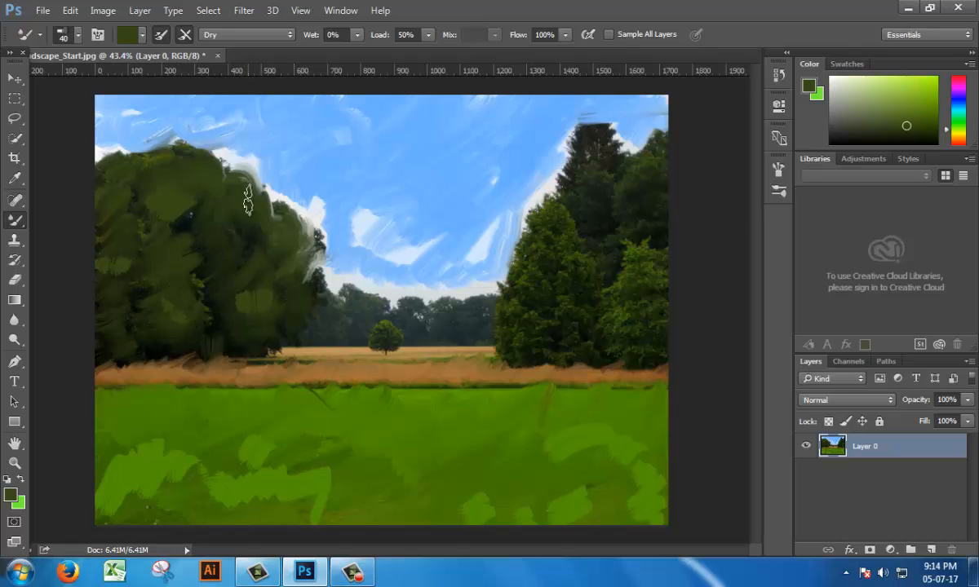
scroll(411, 210, "down", 3)
scroll(397, 197, "up", 3)
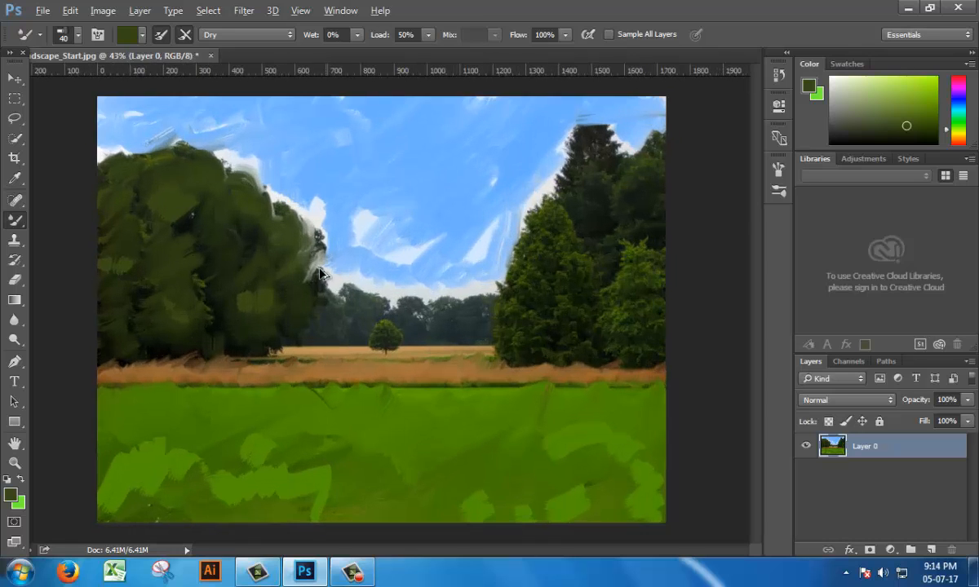
scroll(457, 203, "down", 1)
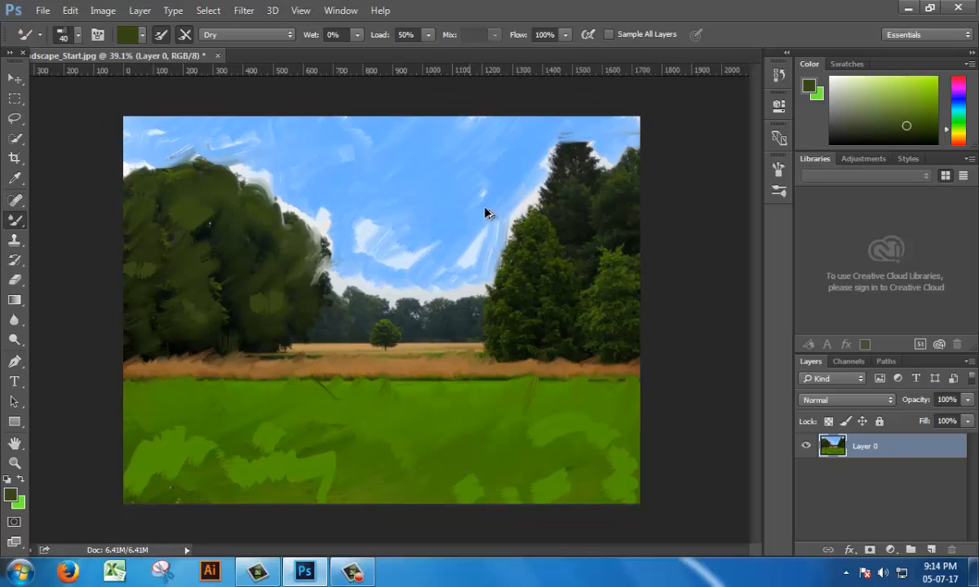
Set the blend preset to Very Wet and paint dark green strokes over the right tree group, including its top and left edge.
left_click(142, 35)
left_click(132, 34)
left_click(210, 34)
left_click(243, 175)
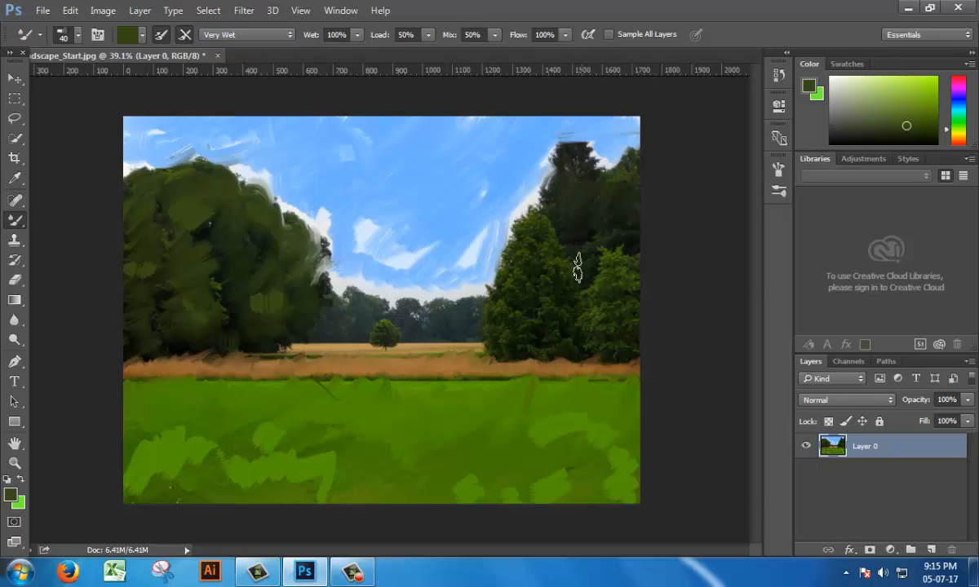
mouse_move(578, 267)
left_mouse_down()
mouse_move(526, 230)
mouse_move(530, 260)
mouse_move(543, 256)
mouse_move(504, 293)
mouse_move(514, 315)
mouse_move(517, 286)
mouse_move(516, 329)
mouse_move(558, 310)
mouse_move(499, 337)
mouse_move(558, 328)
mouse_move(581, 343)
mouse_move(600, 305)
mouse_move(626, 355)
mouse_move(635, 332)
mouse_move(634, 281)
left_mouse_up()
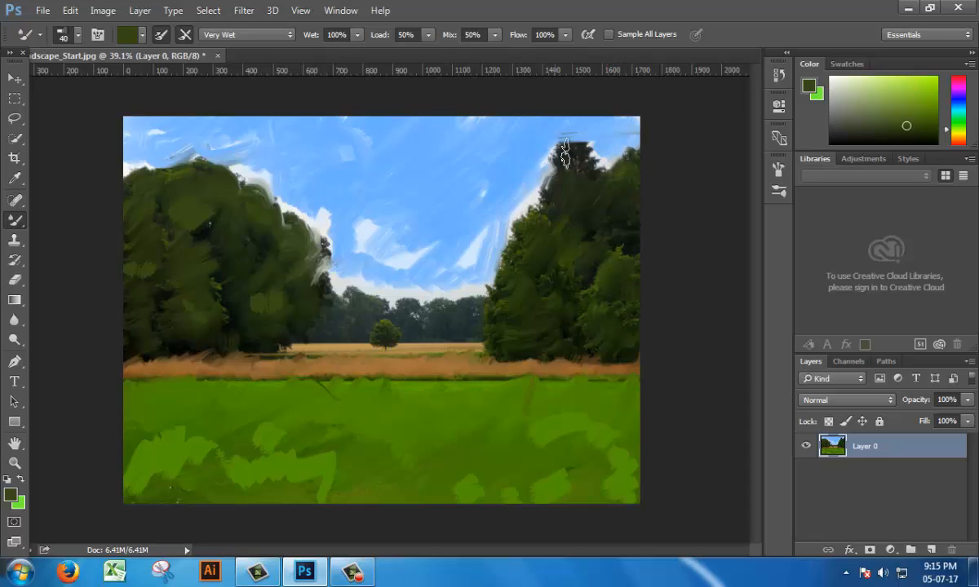
left_click_drag(564, 155, 583, 160)
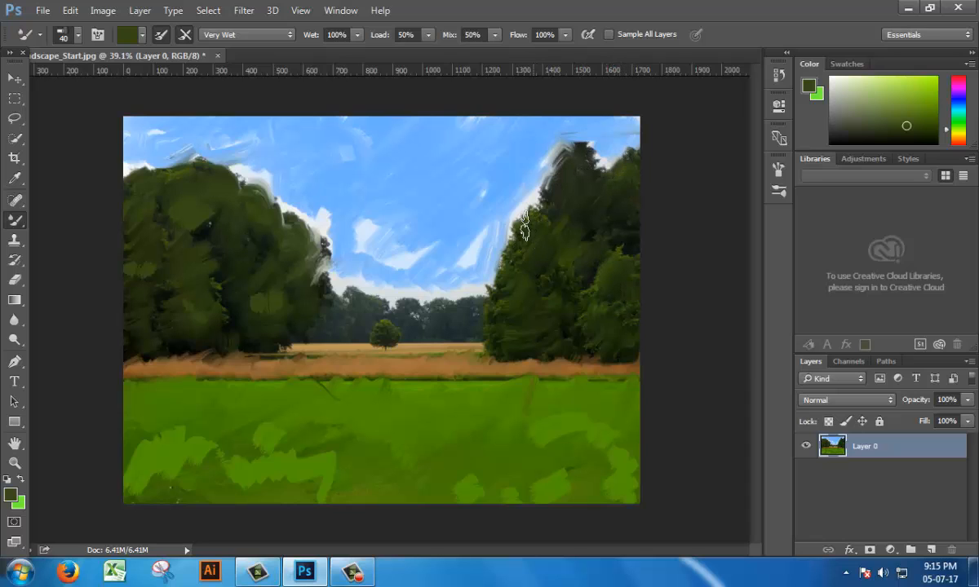
mouse_move(523, 231)
left_mouse_down()
mouse_move(530, 282)
mouse_move(512, 310)
mouse_move(502, 294)
mouse_move(512, 333)
left_mouse_up()
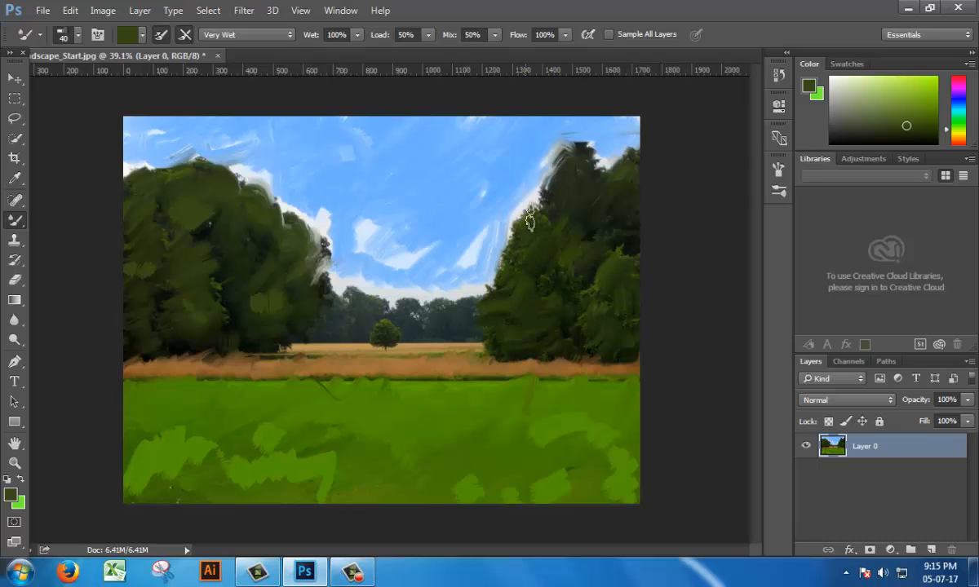
left_click_drag(530, 219, 550, 215)
Set the mixer brush color to a lighter olive green.
left_click(127, 35)
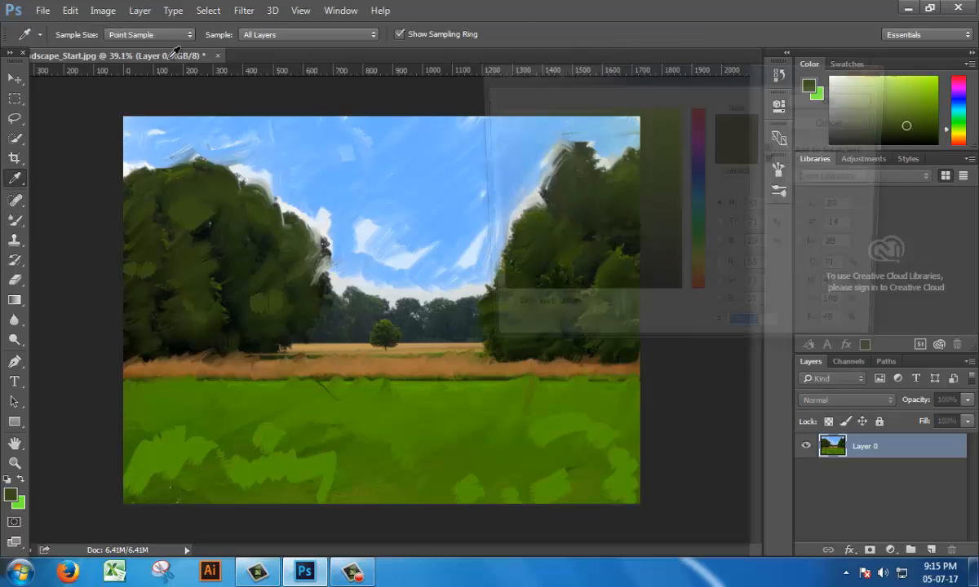
left_click_drag(607, 204, 590, 212)
left_click(813, 95)
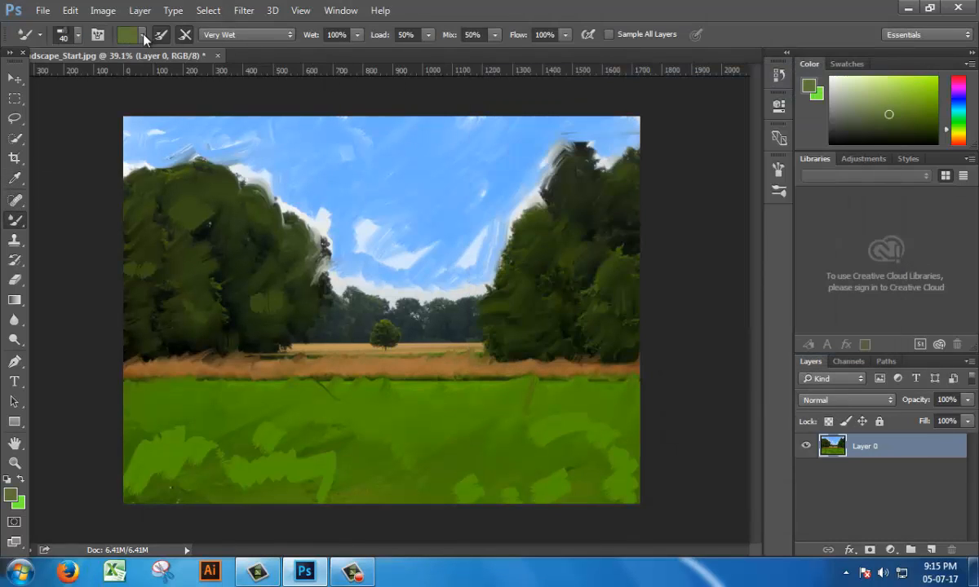
Set the blend preset to Dry and dab scattered light olive green patches across the right tree group, from its top to its lower edges.
left_click(245, 34)
left_click(228, 45)
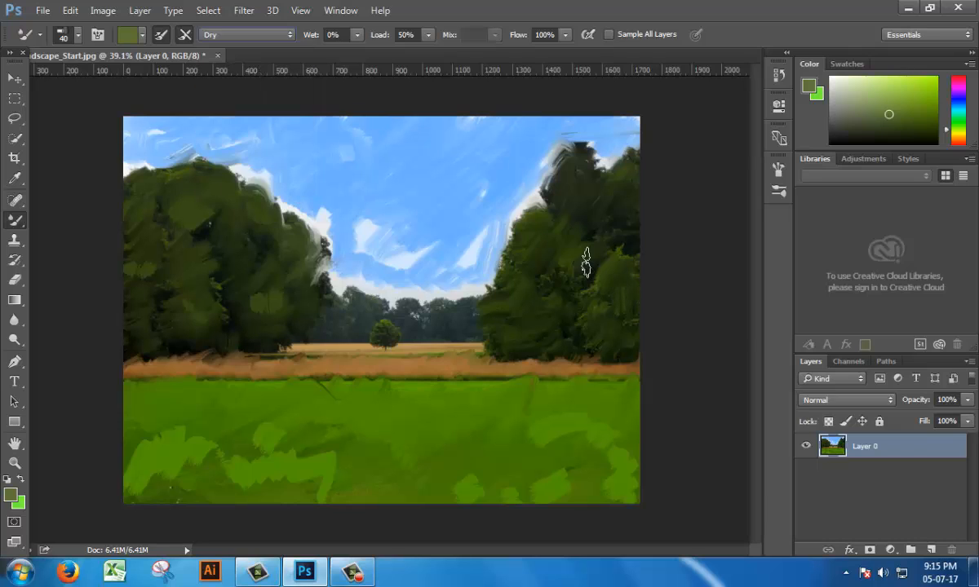
mouse_move(573, 259)
left_mouse_down()
mouse_move(608, 289)
mouse_move(602, 279)
mouse_move(628, 286)
left_mouse_up()
left_click_drag(506, 323, 532, 328)
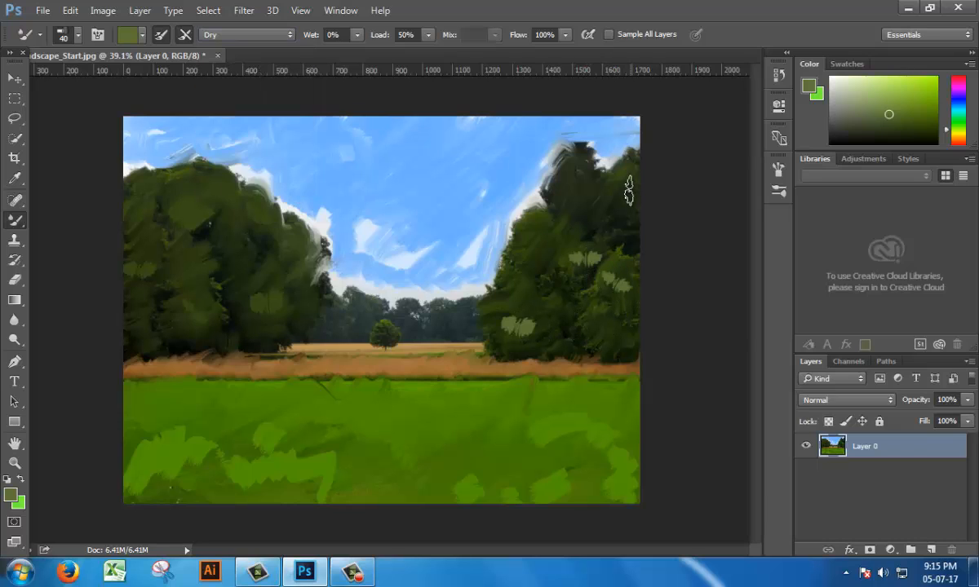
left_click_drag(615, 183, 638, 186)
left_click_drag(561, 167, 586, 173)
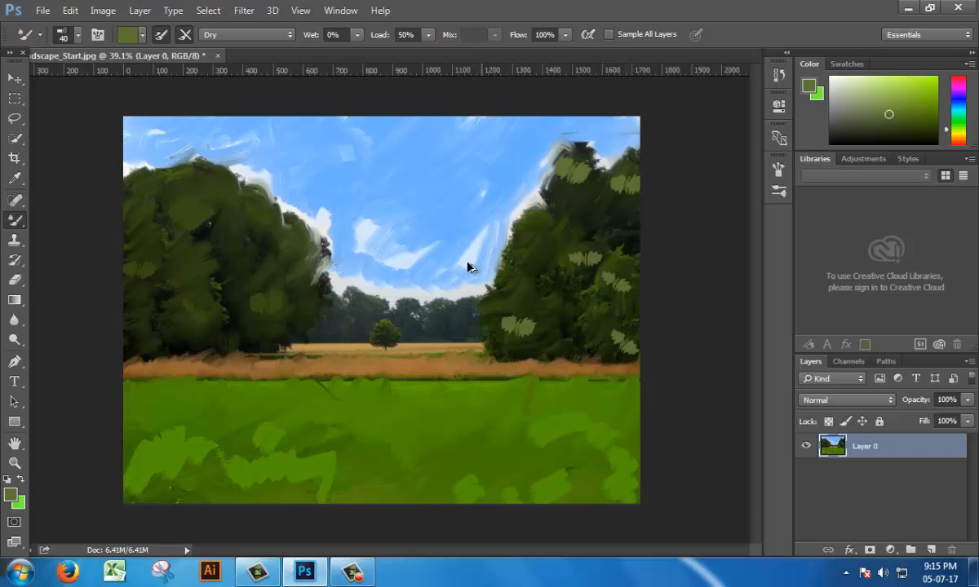
scroll(437, 244, "down", 3)
scroll(398, 305, "up", 2)
mouse_move(478, 266)
left_mouse_down()
mouse_move(465, 268)
mouse_move(481, 239)
mouse_move(469, 268)
left_mouse_up()
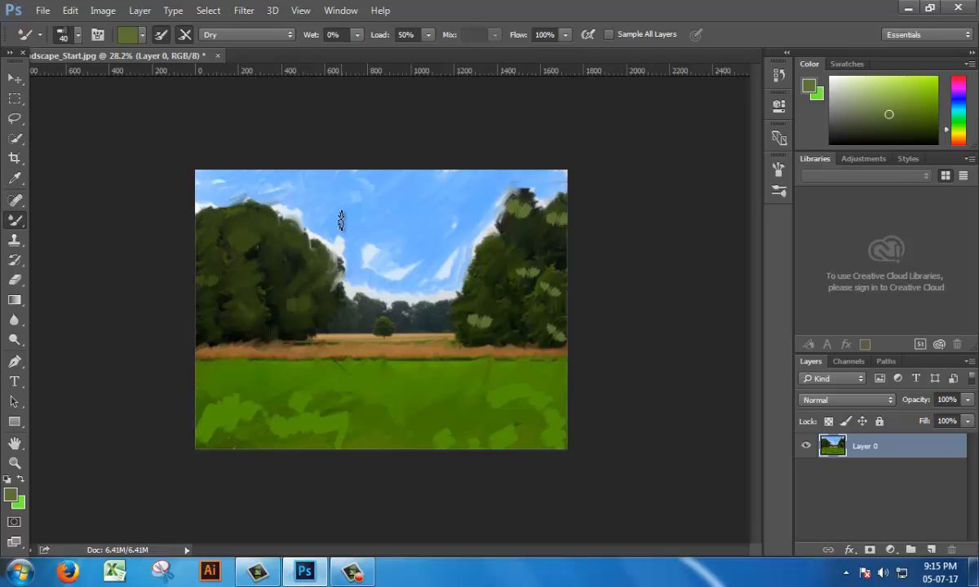
scroll(317, 293, "up", 5)
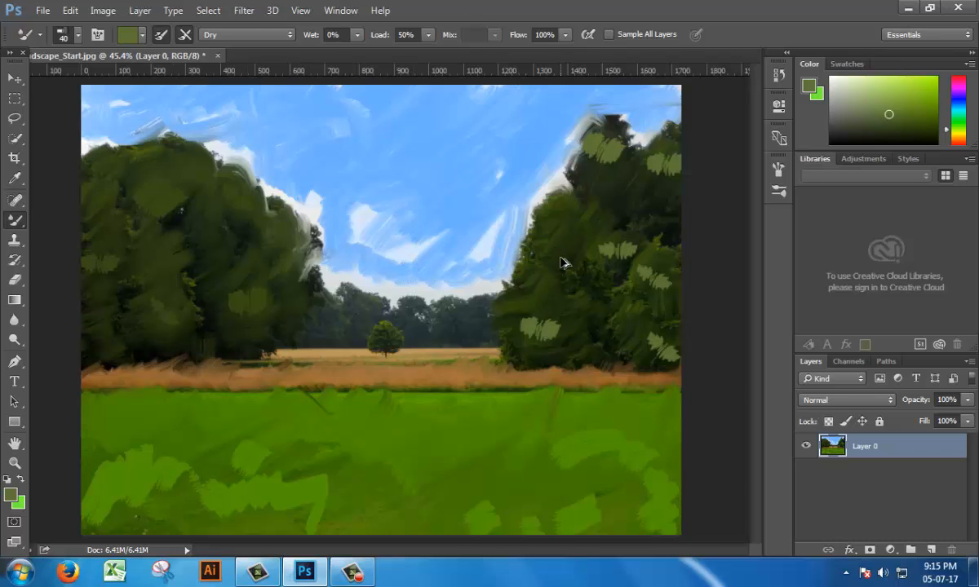
scroll(564, 263, "down", 3)
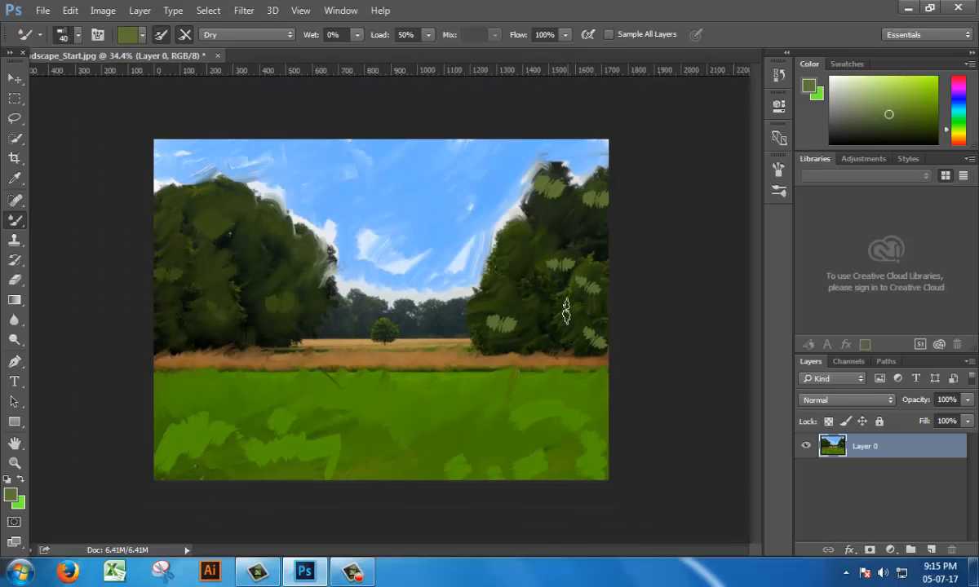
Sample dark green #2b3b0e at the small distant tree as the mixer brush color and set the blend preset to Very Wet, Heavy Mix.
left_click(126, 34)
left_click(399, 323)
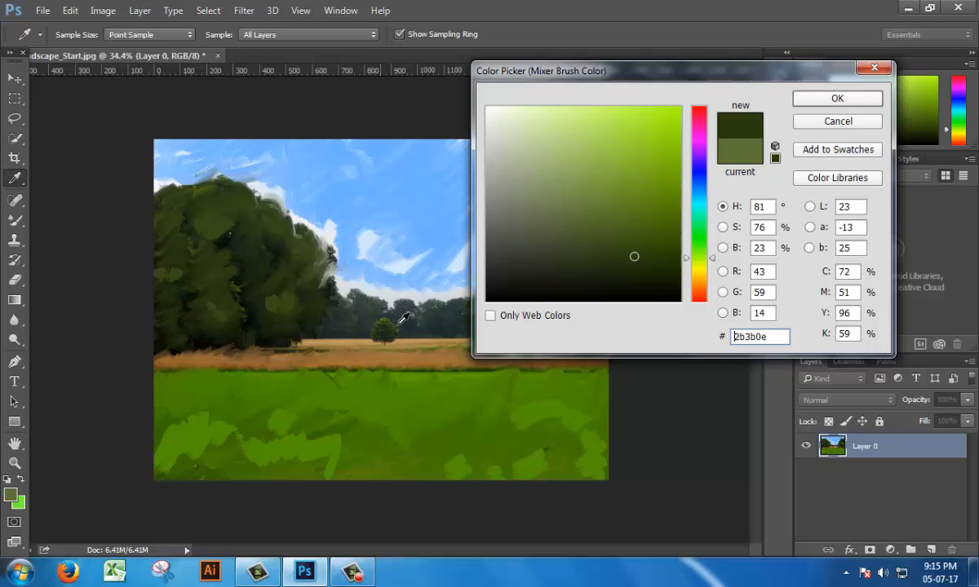
left_click(835, 104)
left_click(210, 35)
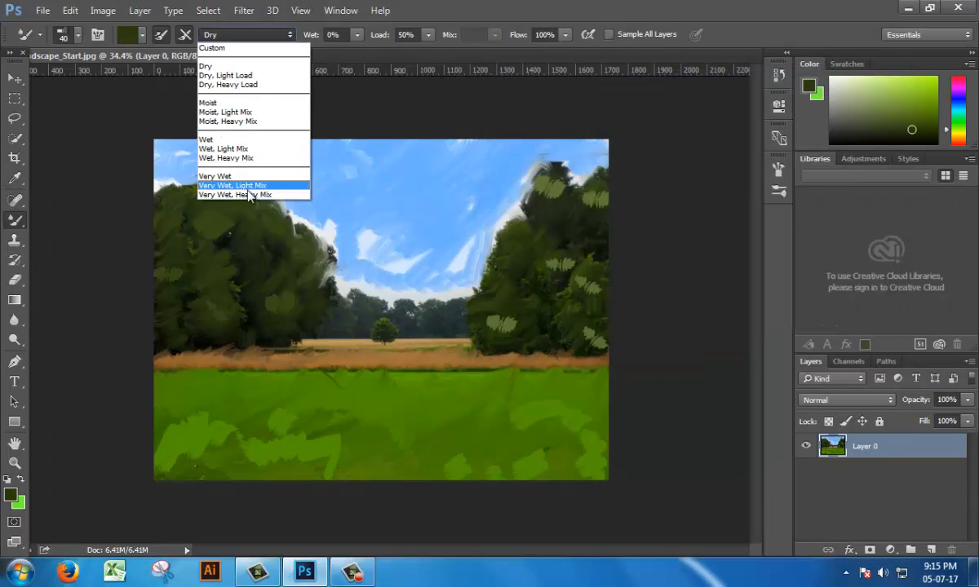
left_click(245, 194)
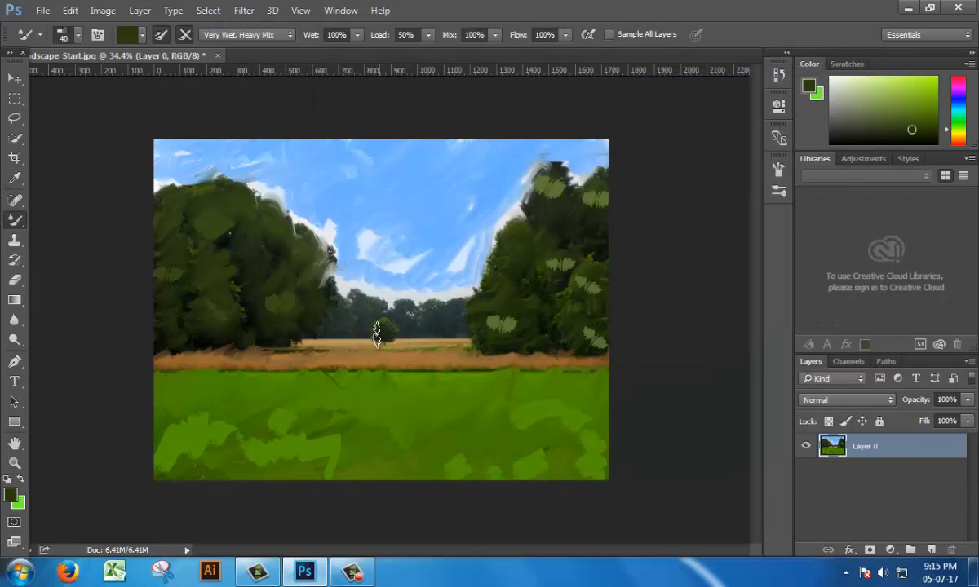
Paint over the small lone tree and the distant tree line behind it, blending the tree line's upper edge into the white clouds.
scroll(383, 333, "up", 3)
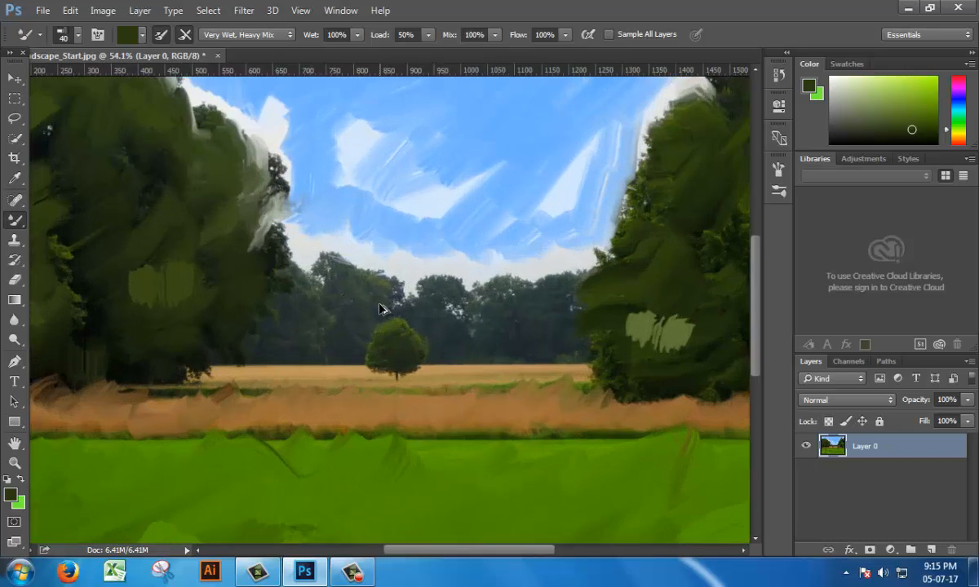
mouse_move(399, 343)
left_mouse_down()
mouse_move(424, 356)
mouse_move(393, 352)
mouse_move(374, 364)
mouse_move(403, 380)
left_mouse_up()
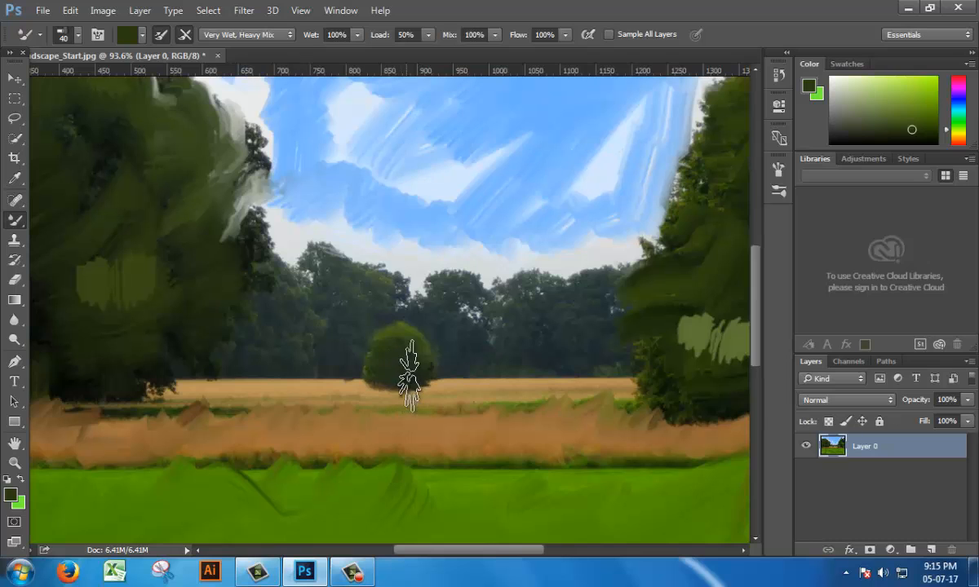
mouse_move(294, 308)
left_mouse_down()
mouse_move(256, 312)
mouse_move(262, 348)
mouse_move(311, 330)
mouse_move(323, 266)
mouse_move(340, 322)
mouse_move(363, 284)
mouse_move(373, 292)
mouse_move(341, 340)
mouse_move(418, 327)
mouse_move(445, 294)
mouse_move(463, 299)
mouse_move(481, 335)
mouse_move(513, 293)
mouse_move(549, 291)
mouse_move(519, 335)
mouse_move(525, 356)
mouse_move(543, 301)
mouse_move(564, 317)
mouse_move(573, 311)
mouse_move(578, 342)
mouse_move(600, 344)
mouse_move(622, 274)
mouse_move(588, 360)
mouse_move(619, 363)
left_mouse_up()
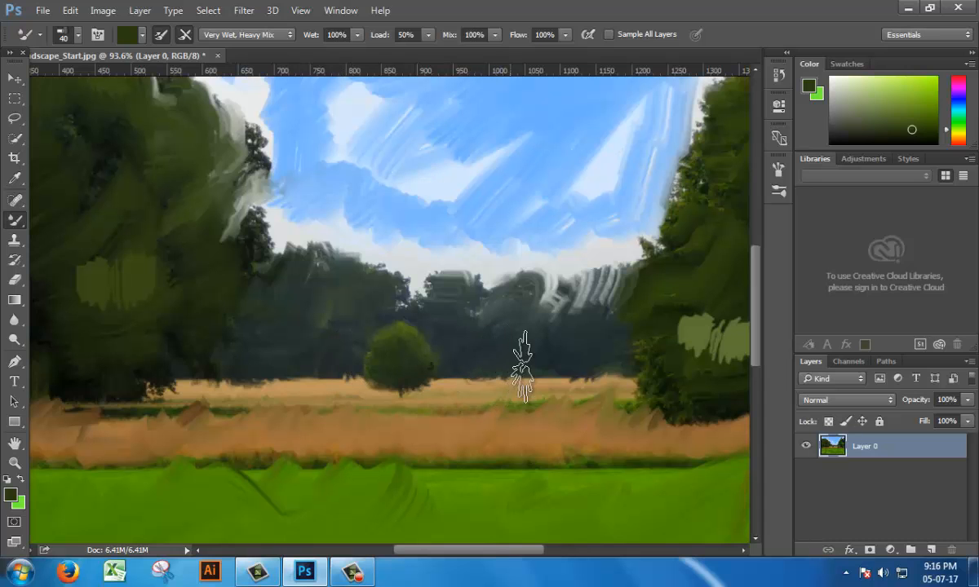
scroll(376, 216, "down", 15)
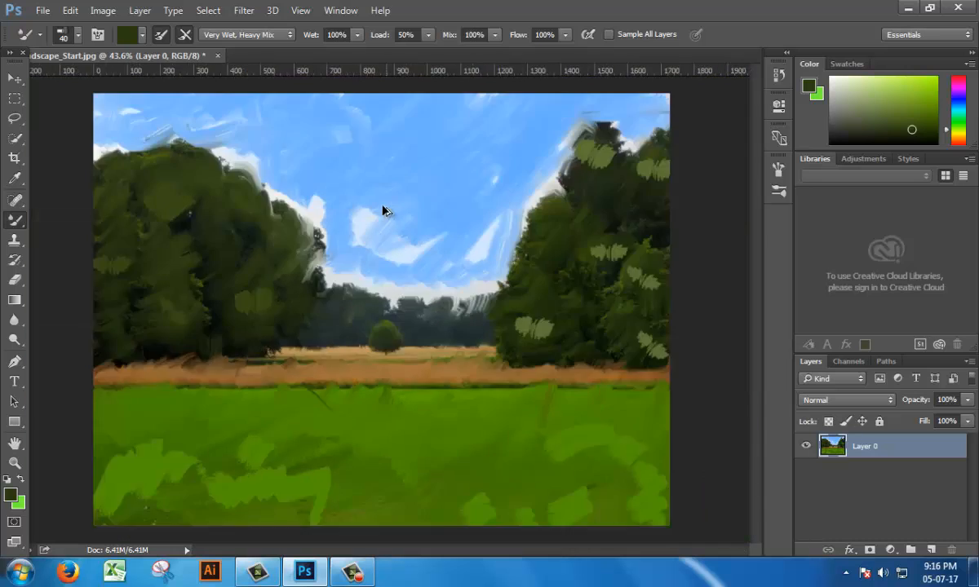
scroll(377, 231, "up", 6)
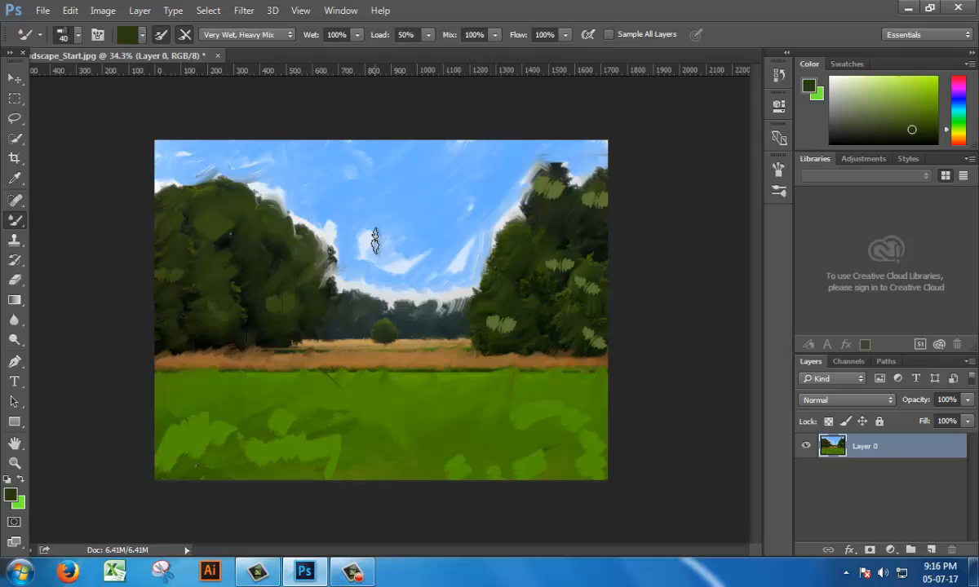